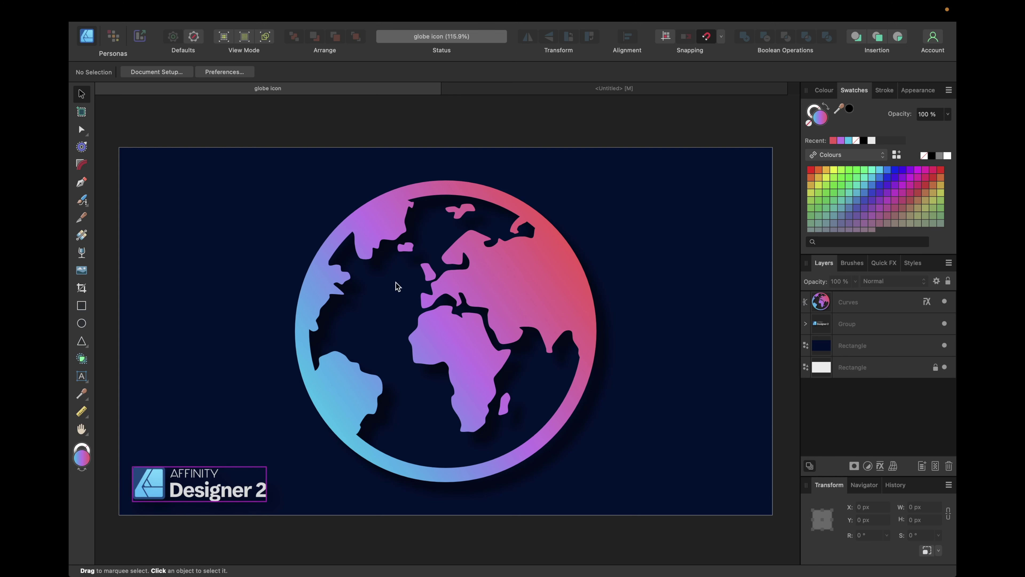
- Draw a circle on the white page of the untitled document with the Ellipse Tool
{"action": "left_click", "coordinate": [551, 92]}
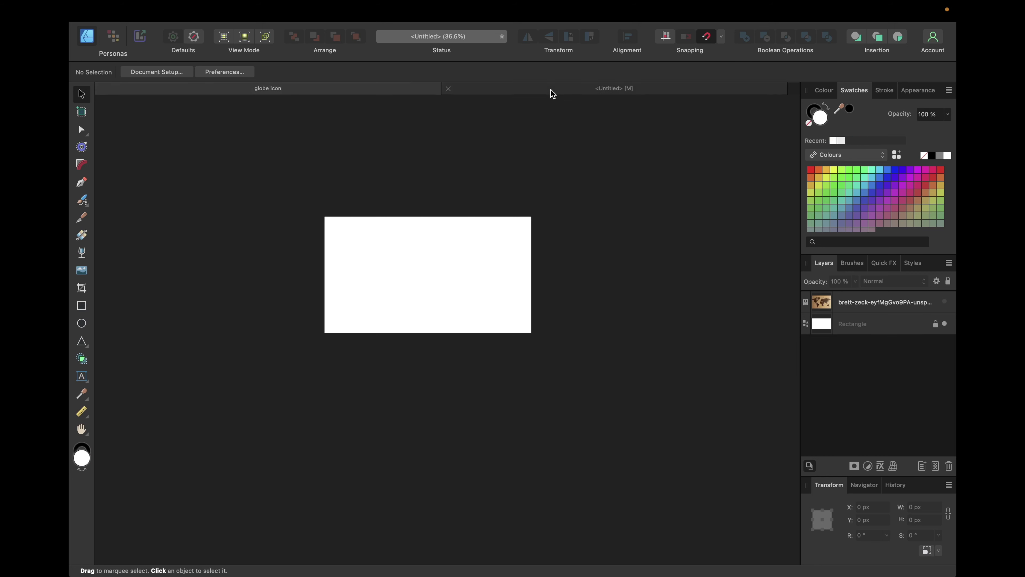
{"action": "scroll", "coordinate": [424, 288], "scroll_direction": "up", "scroll_amount": 5}
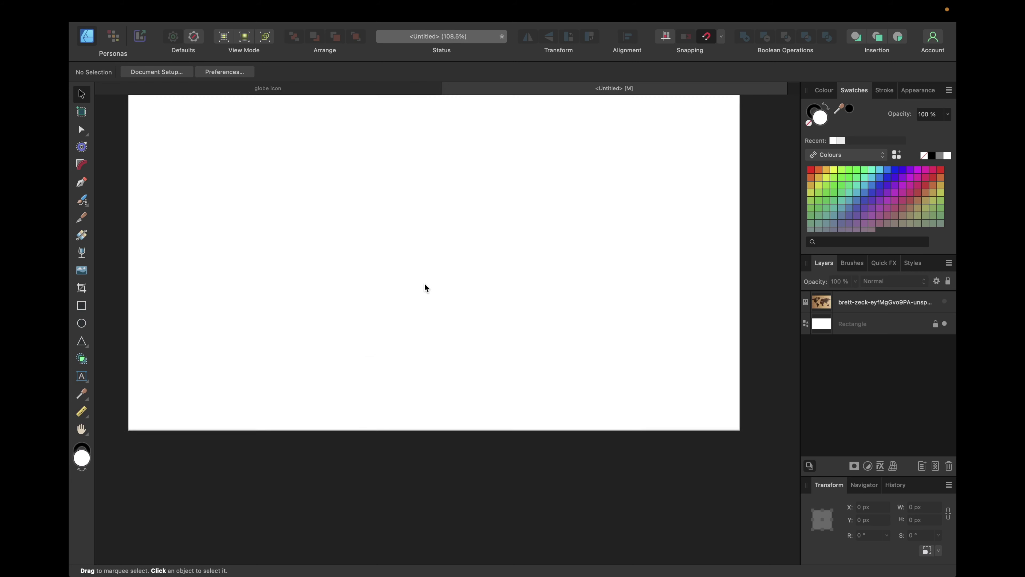
{"action": "left_click", "coordinate": [82, 324]}
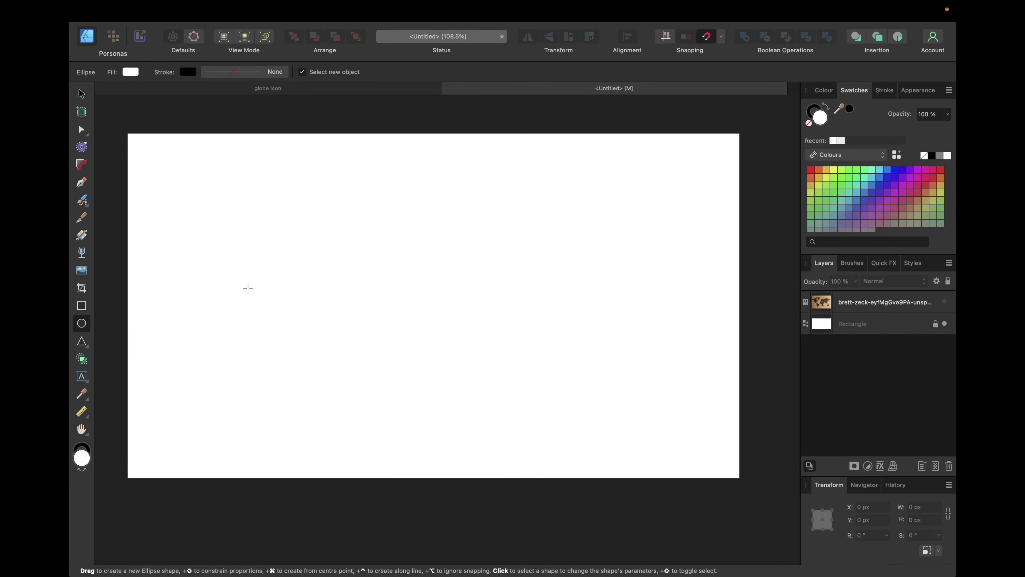
{"action": "left_click_drag", "start_coordinate": [279, 195], "coordinate": [518, 352]}
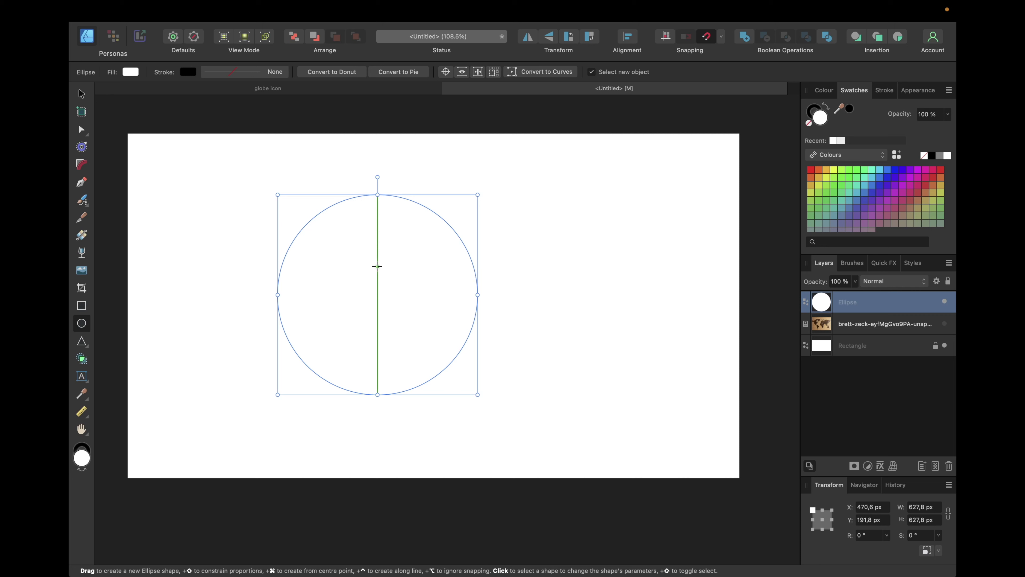
- Give the circle a 10 pt stroke with new cap and join styles, aligned inside
{"action": "left_click", "coordinate": [884, 94]}
{"action": "left_click", "coordinate": [925, 126]}
{"action": "type", "text": "10"}
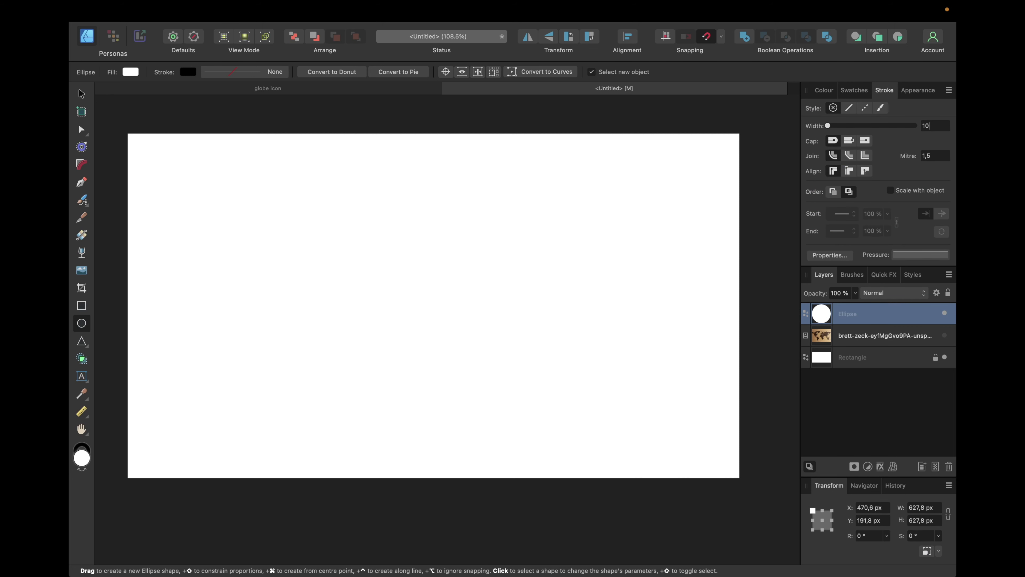
{"action": "key", "text": "Return"}
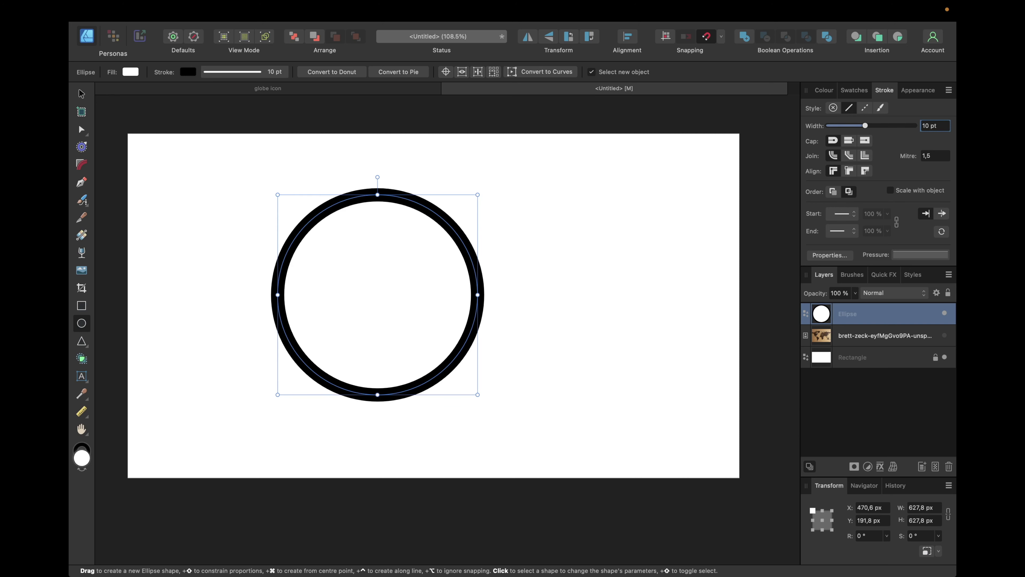
{"action": "left_click", "coordinate": [850, 141]}
{"action": "left_click", "coordinate": [864, 156]}
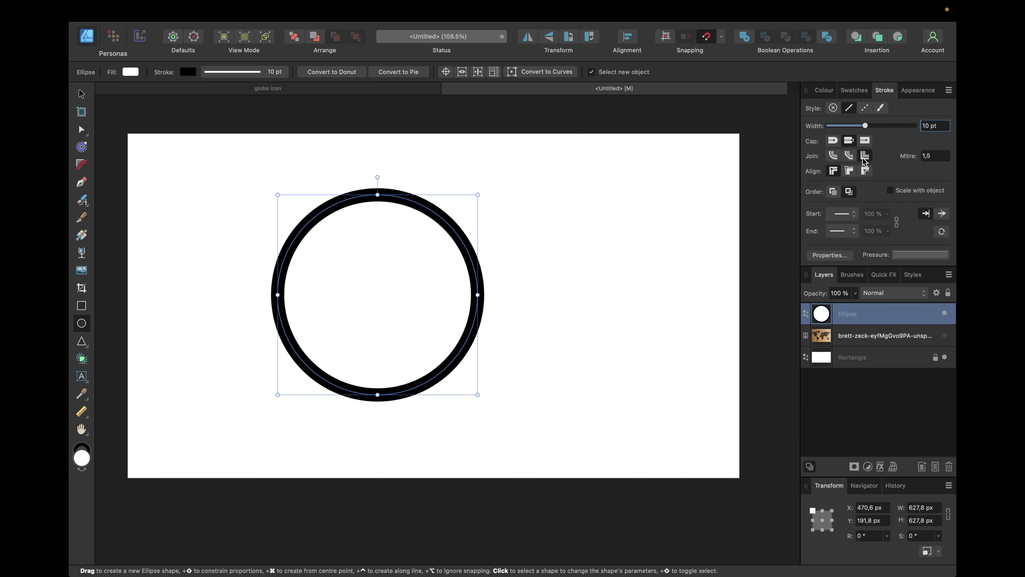
{"action": "left_click", "coordinate": [850, 171]}
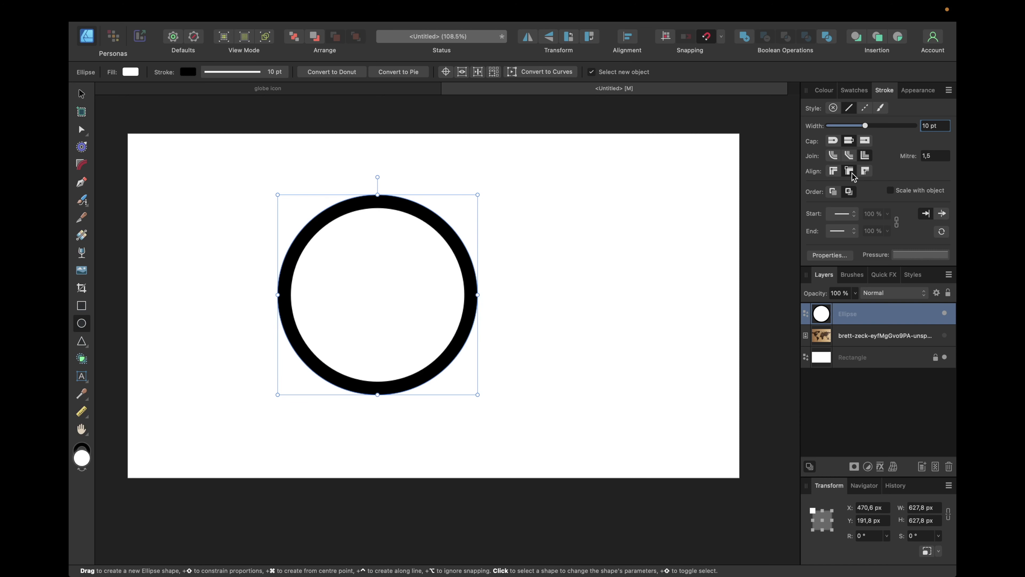
{"action": "left_click", "coordinate": [82, 96]}
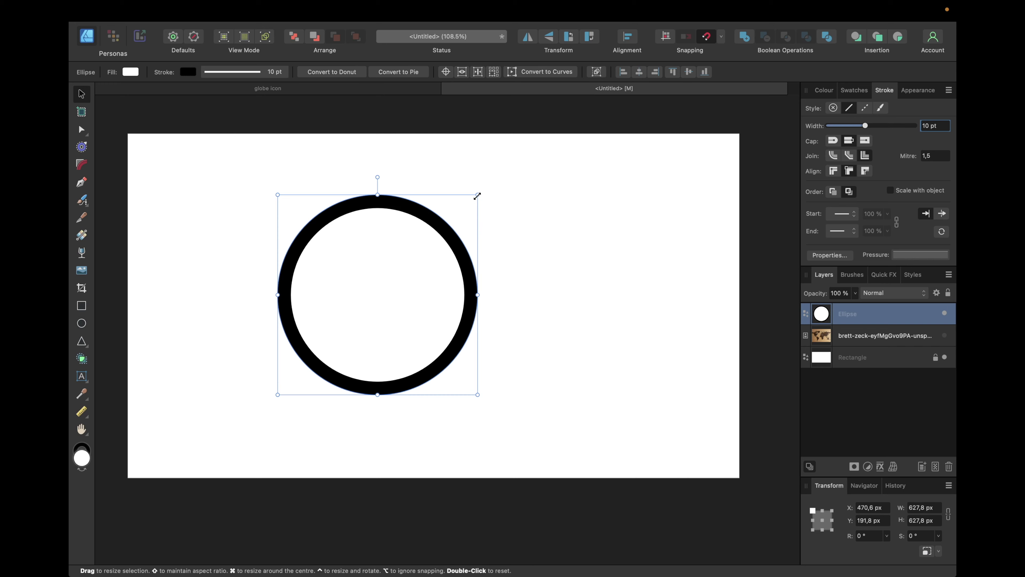
- Scale the circle to about 883 px, centre it on the page, and deselect it
{"action": "left_click_drag", "start_coordinate": [477, 195], "coordinate": [561, 117]}
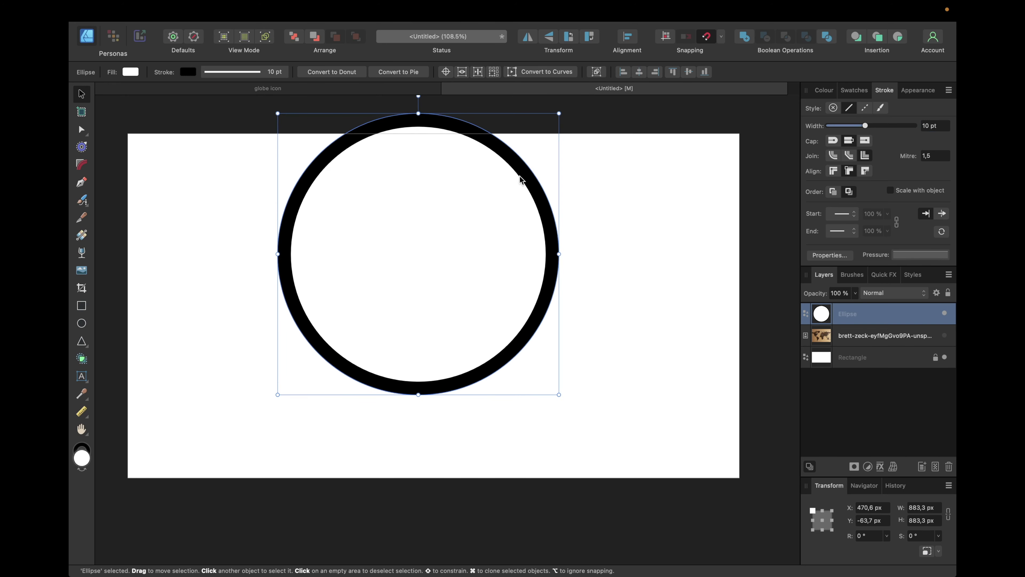
{"action": "left_click_drag", "start_coordinate": [519, 179], "coordinate": [535, 227]}
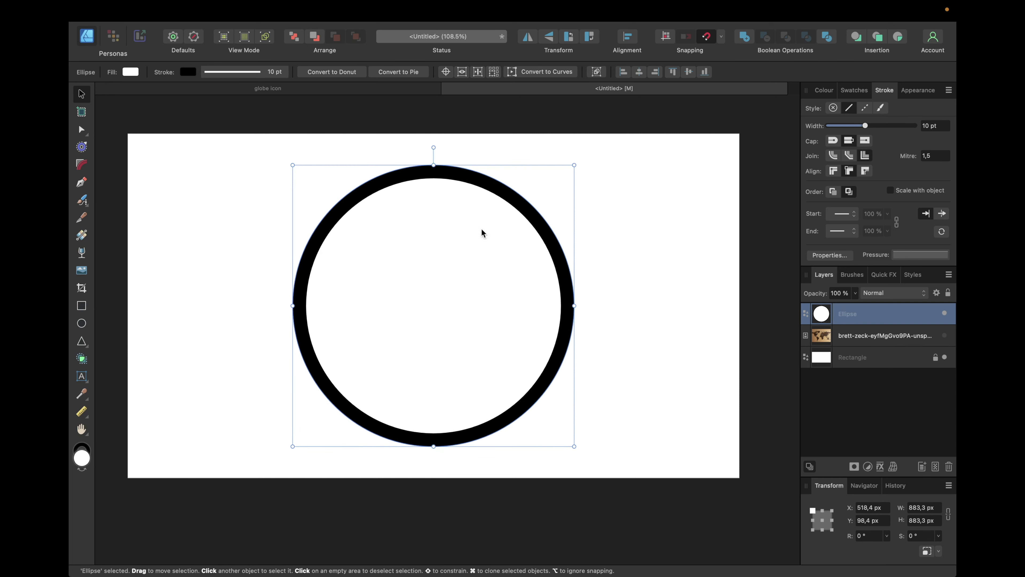
{"action": "left_click", "coordinate": [772, 201]}
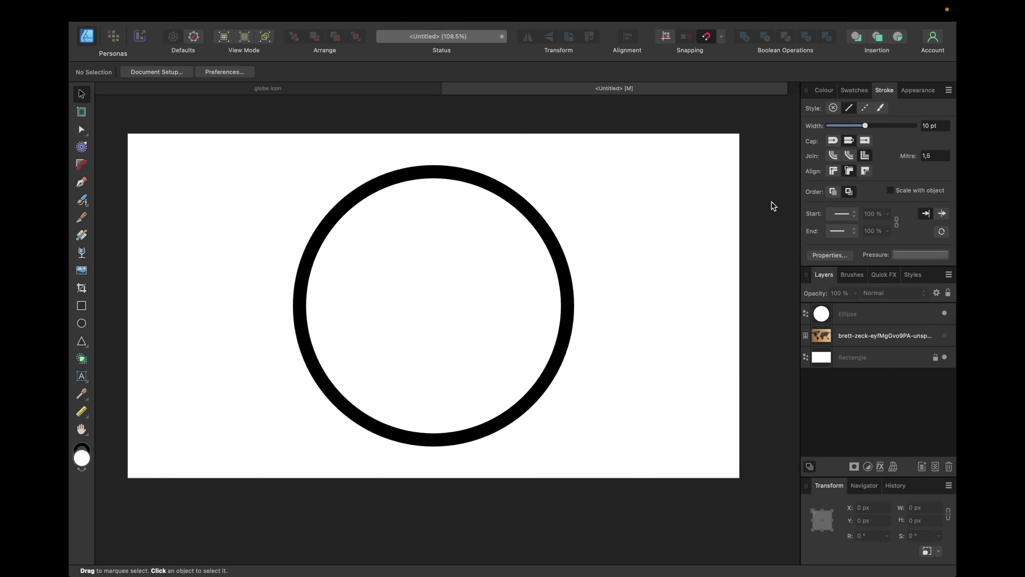
{"action": "left_click", "coordinate": [318, 92]}
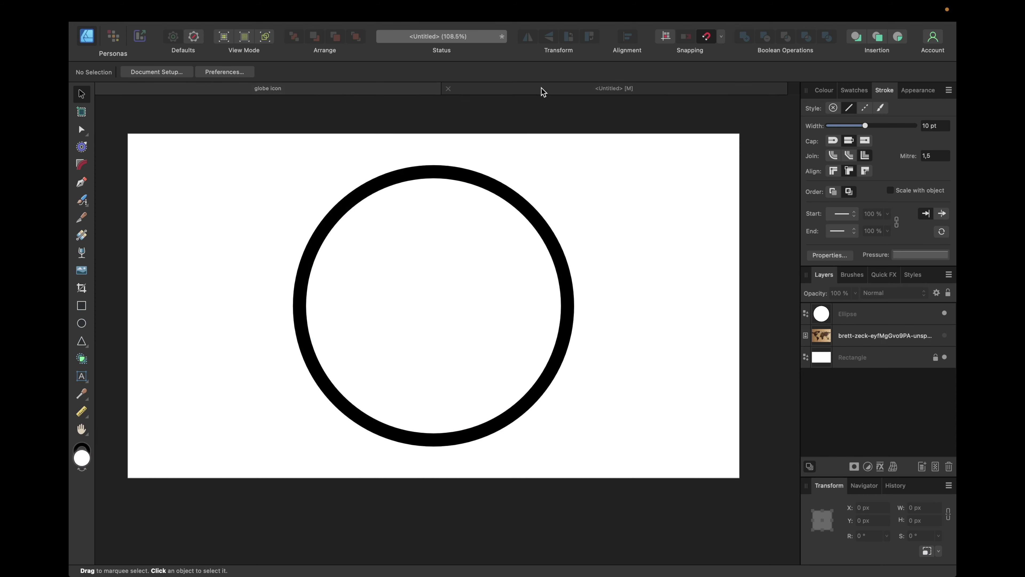
{"action": "left_click", "coordinate": [542, 91]}
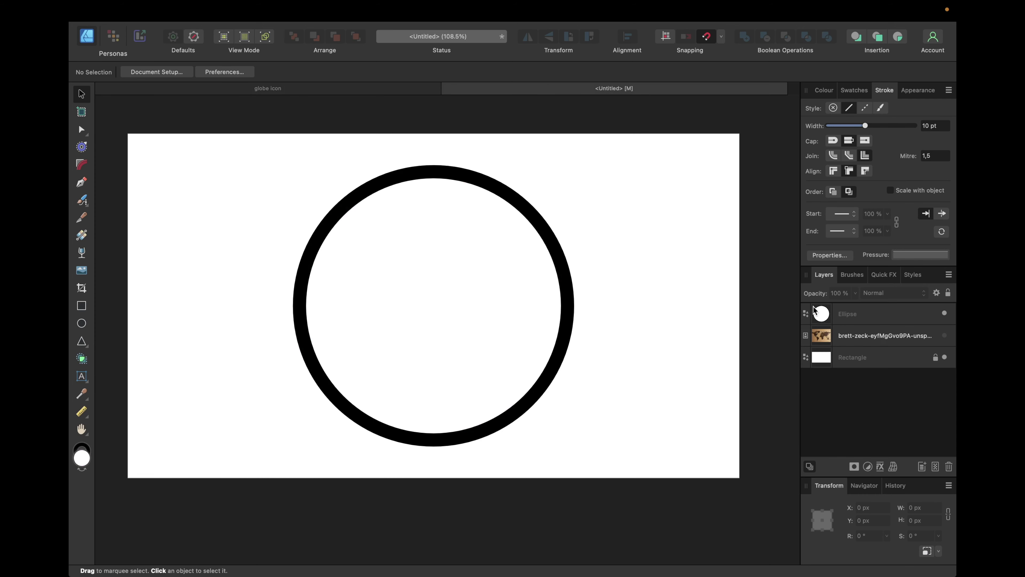
- Reveal the wooden world-map photo, set the ring's fill to none, and centre the photo
{"action": "left_click", "coordinate": [944, 335]}
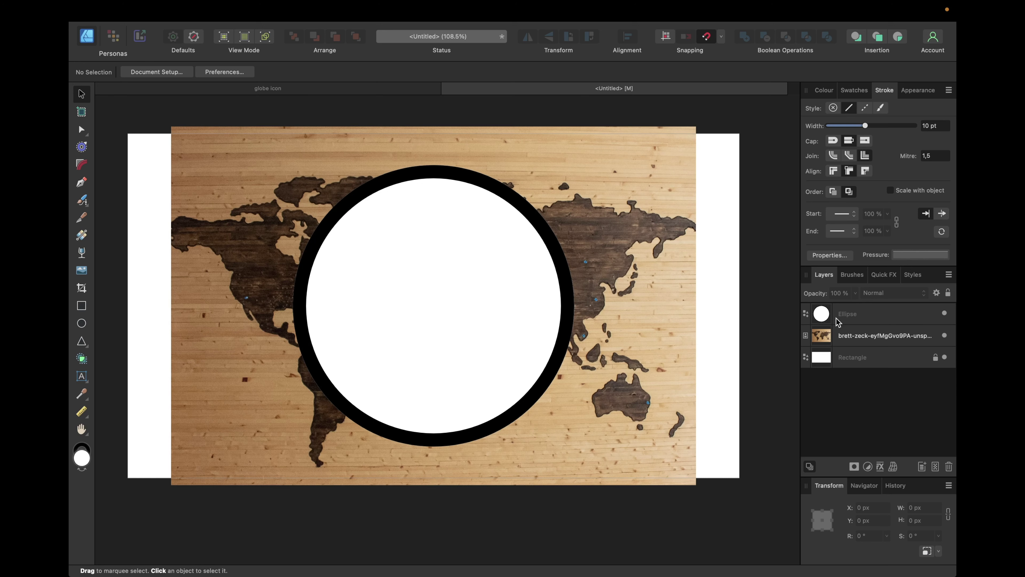
{"action": "left_click", "coordinate": [870, 317]}
{"action": "left_click", "coordinate": [830, 93]}
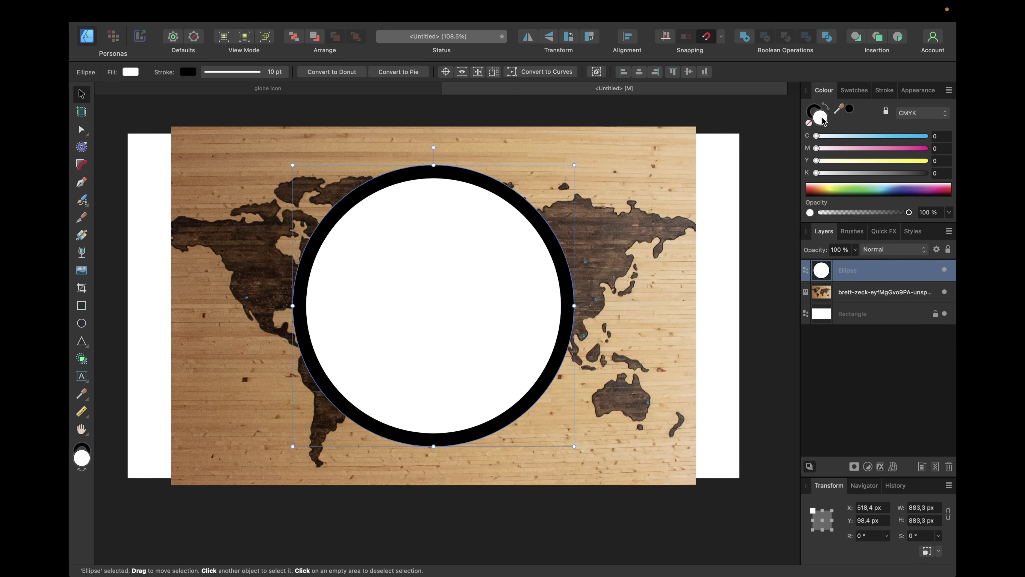
{"action": "left_click", "coordinate": [809, 123]}
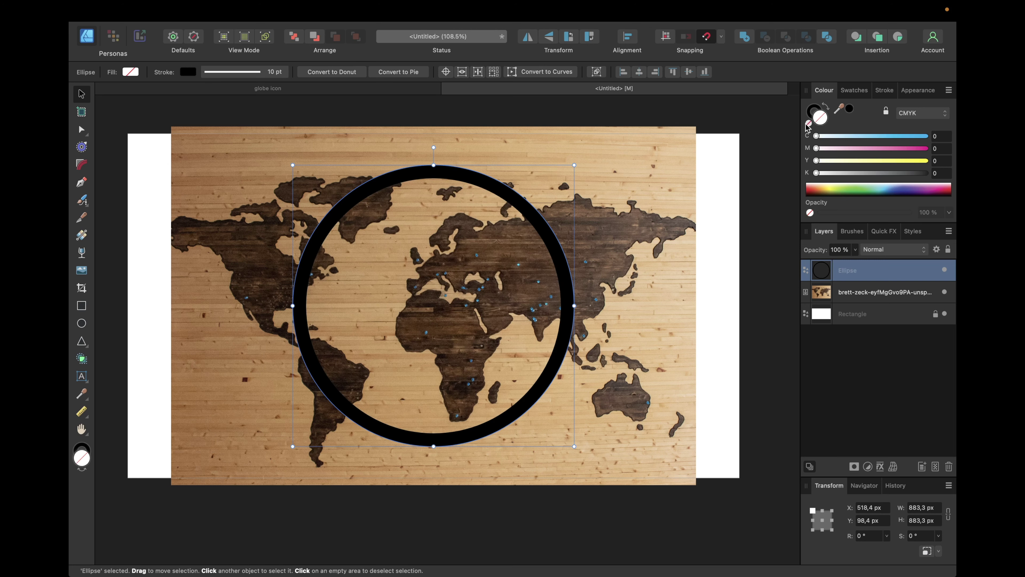
{"action": "left_click", "coordinate": [778, 153]}
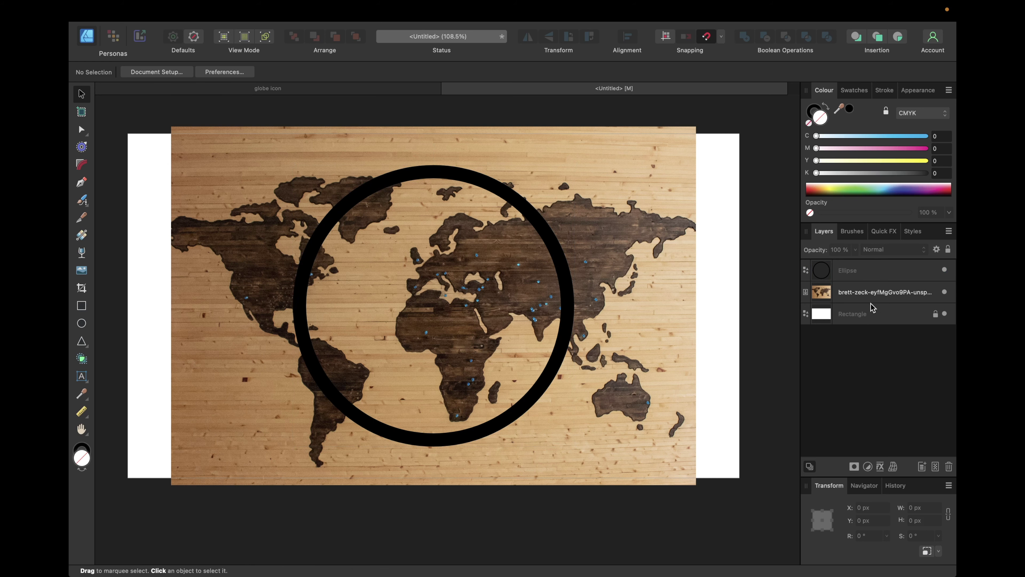
{"action": "left_click", "coordinate": [866, 294]}
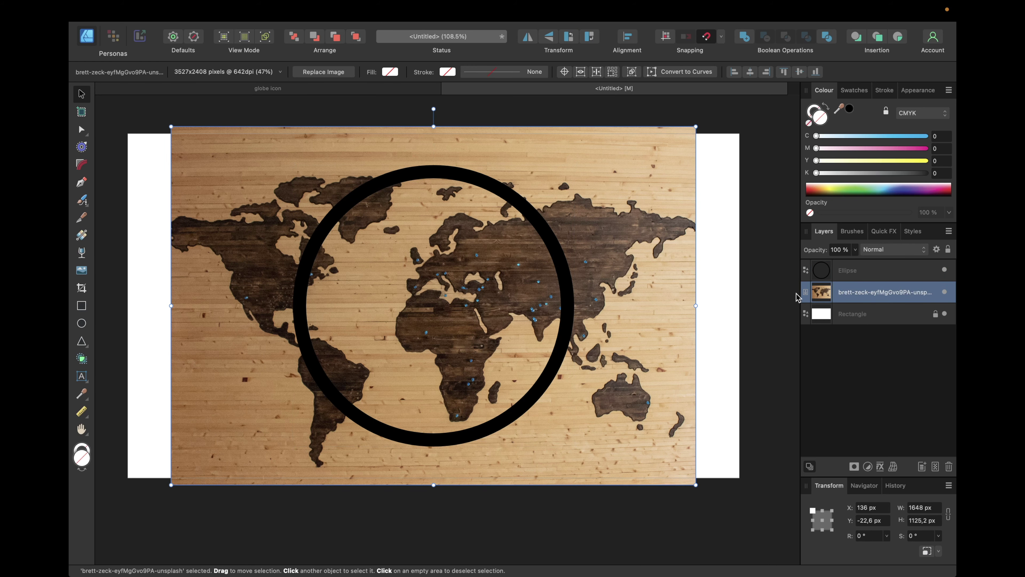
{"action": "mouse_move", "coordinate": [648, 270]}
{"action": "left_mouse_down"}
{"action": "mouse_move", "coordinate": [638, 269]}
{"action": "mouse_move", "coordinate": [647, 269]}
{"action": "left_mouse_up"}
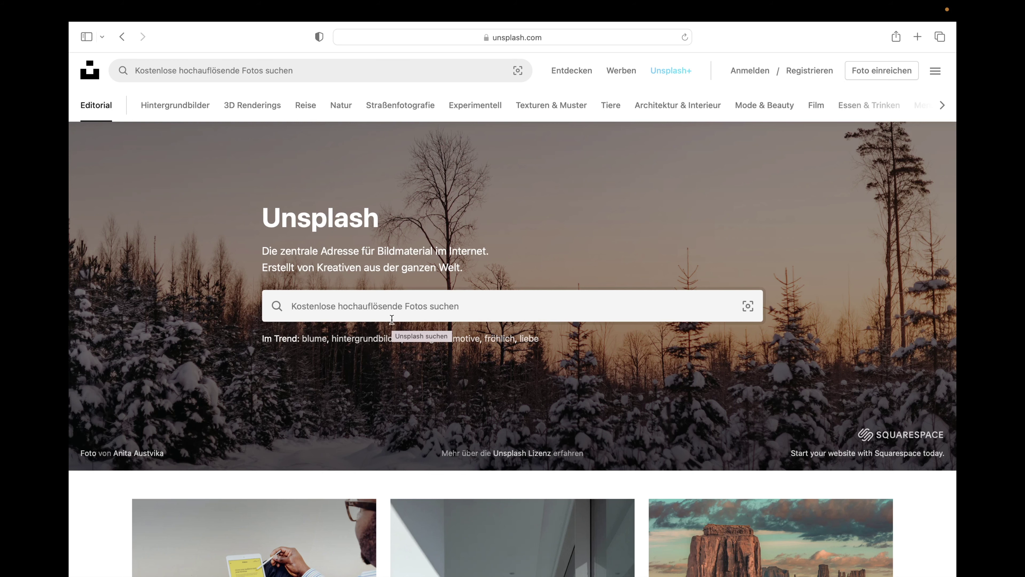
- Switch from Safari back to the Affinity Designer document with Control+Left
{"action": "key", "text": "ctrl+Left"}
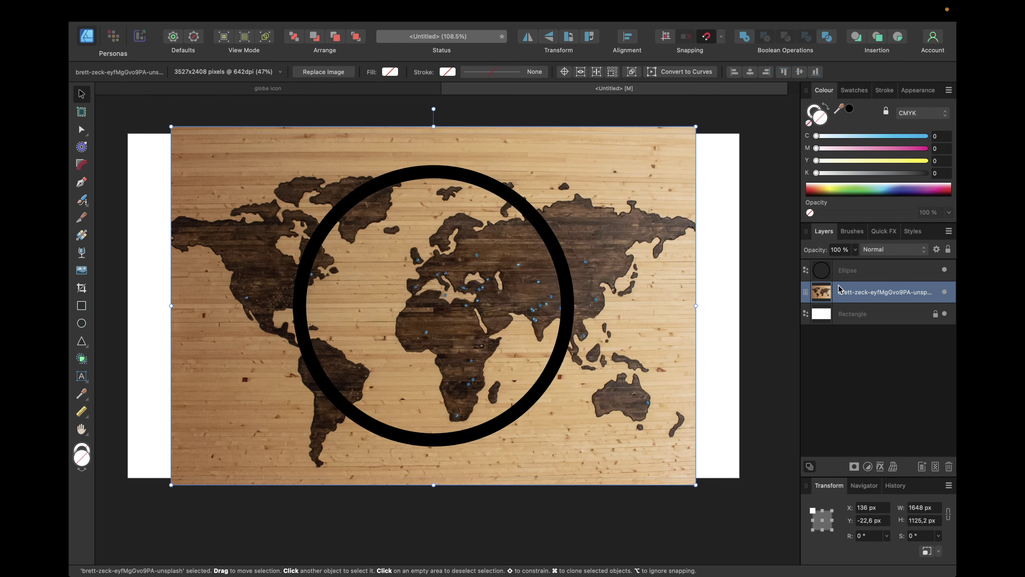
- Fade the world-map photo layer to 40% opacity
{"action": "left_click", "coordinate": [837, 249]}
{"action": "type", "text": "30"}
{"action": "key", "text": "Return"}
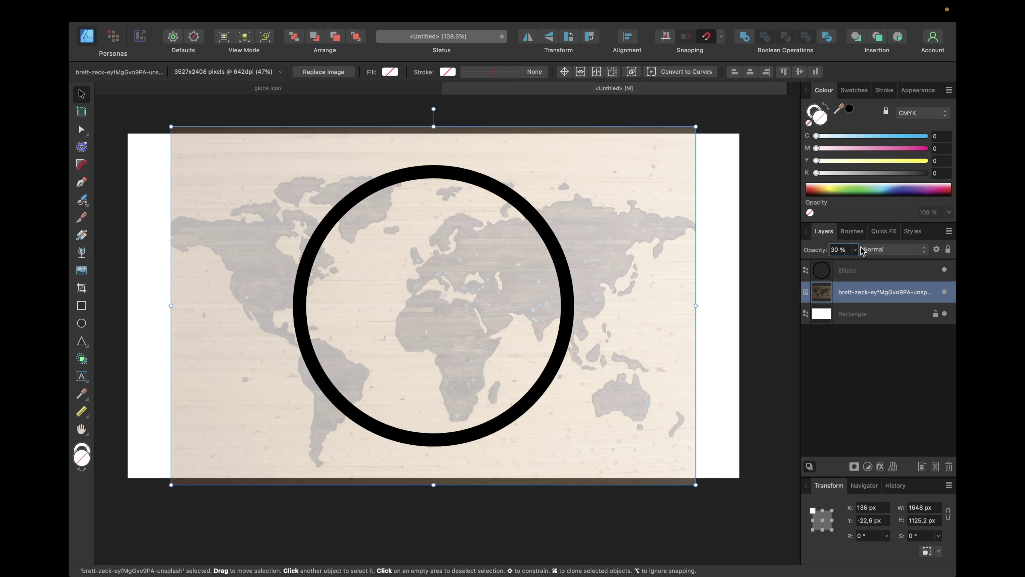
{"action": "left_click", "coordinate": [834, 249]}
{"action": "type", "text": "40"}
{"action": "key", "text": "Return"}
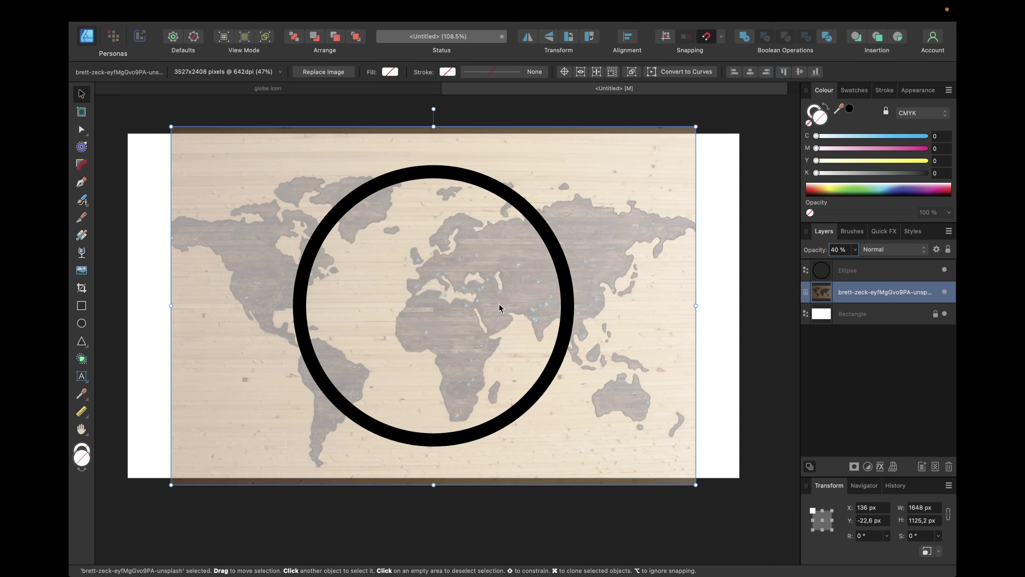
- Choose the Pen Tool and set its stroke width to 1 pt
{"action": "scroll", "coordinate": [499, 305], "scroll_direction": "up", "scroll_amount": 5}
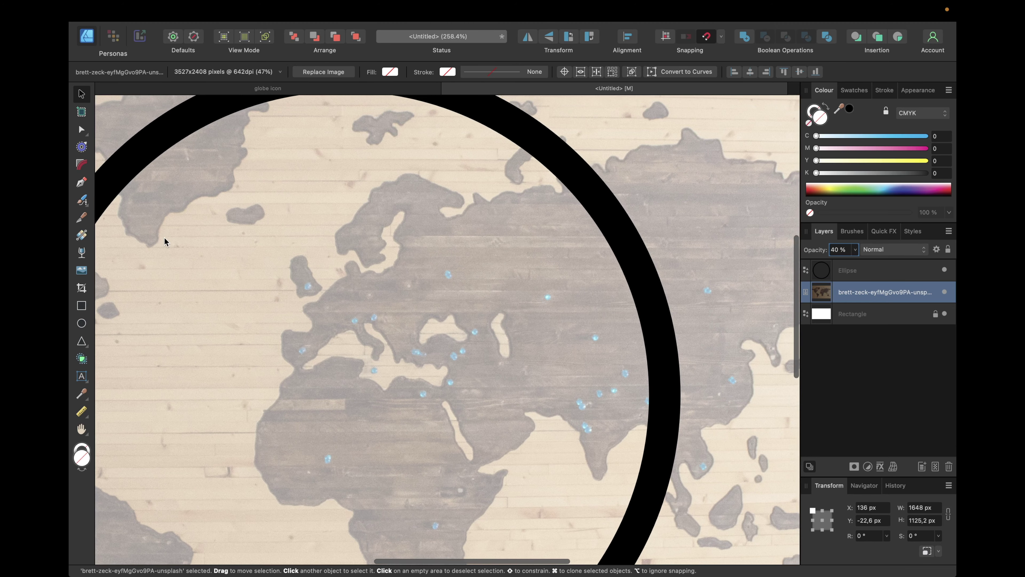
{"action": "left_click", "coordinate": [82, 184]}
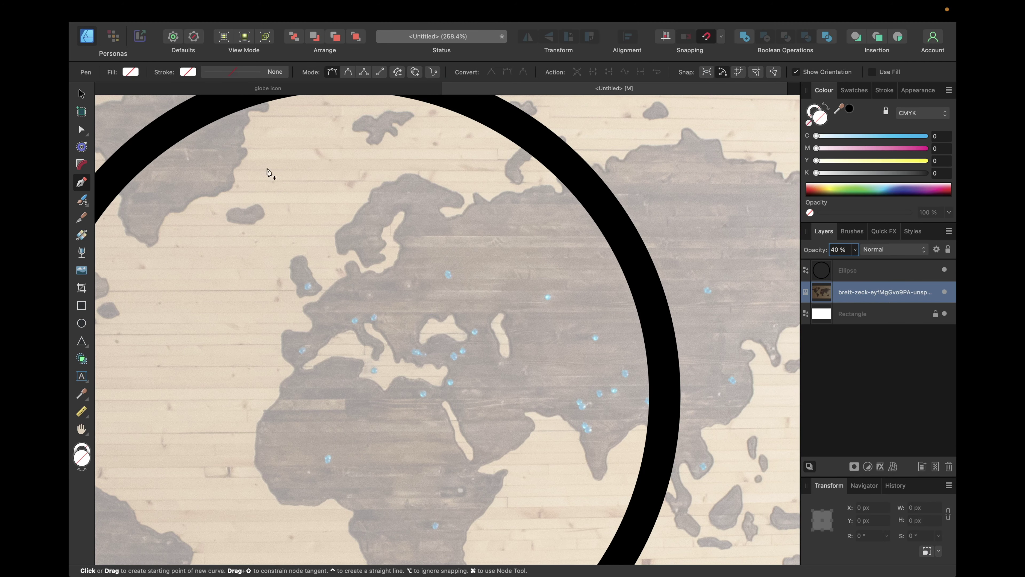
{"action": "left_click", "coordinate": [884, 92]}
{"action": "left_click", "coordinate": [924, 125]}
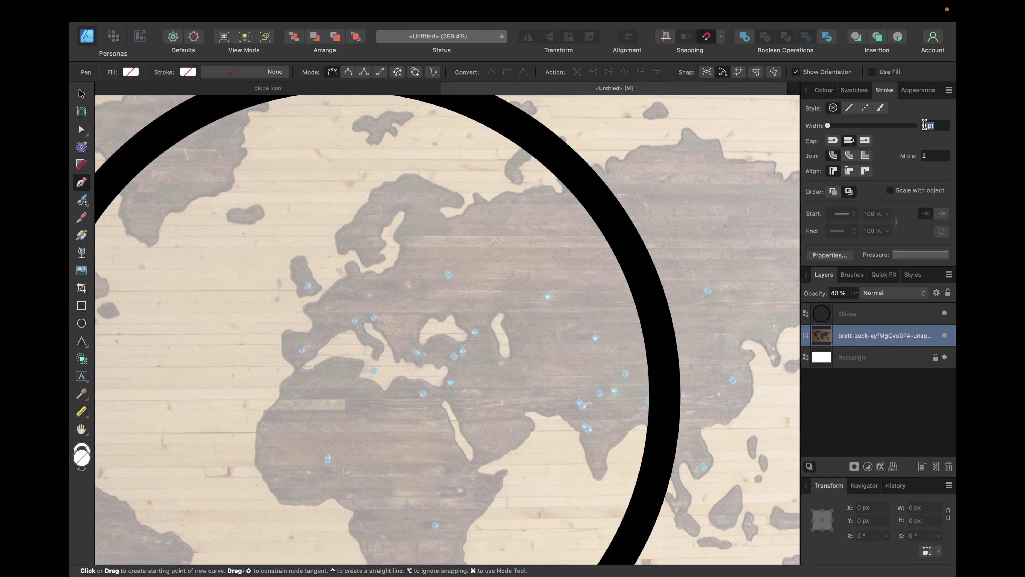
{"action": "type", "text": "1"}
{"action": "key", "text": "Return"}
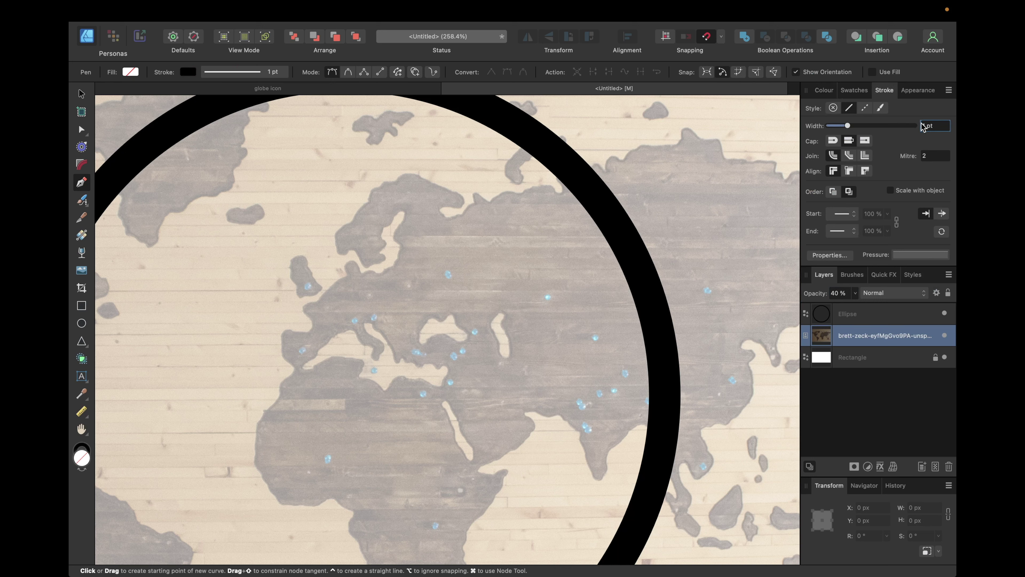
- Trace Eurasia's northern coast from the globe edge west across Scandinavia and down Norway
{"action": "left_click", "coordinate": [569, 174]}
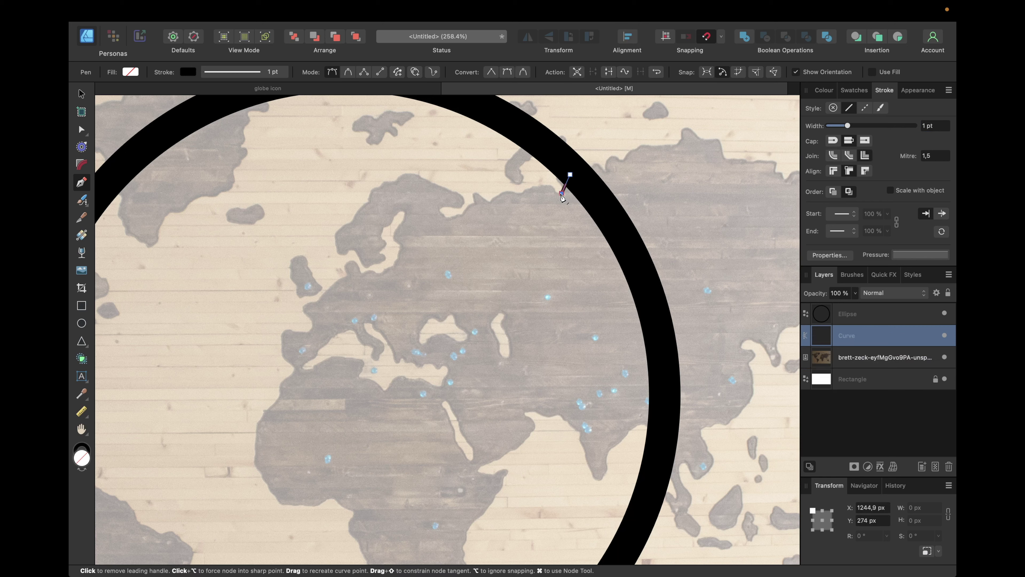
{"action": "left_click", "coordinate": [561, 193]}
{"action": "left_click", "coordinate": [531, 187]}
{"action": "left_click", "coordinate": [510, 194]}
{"action": "left_click", "coordinate": [478, 194]}
{"action": "left_click", "coordinate": [470, 208]}
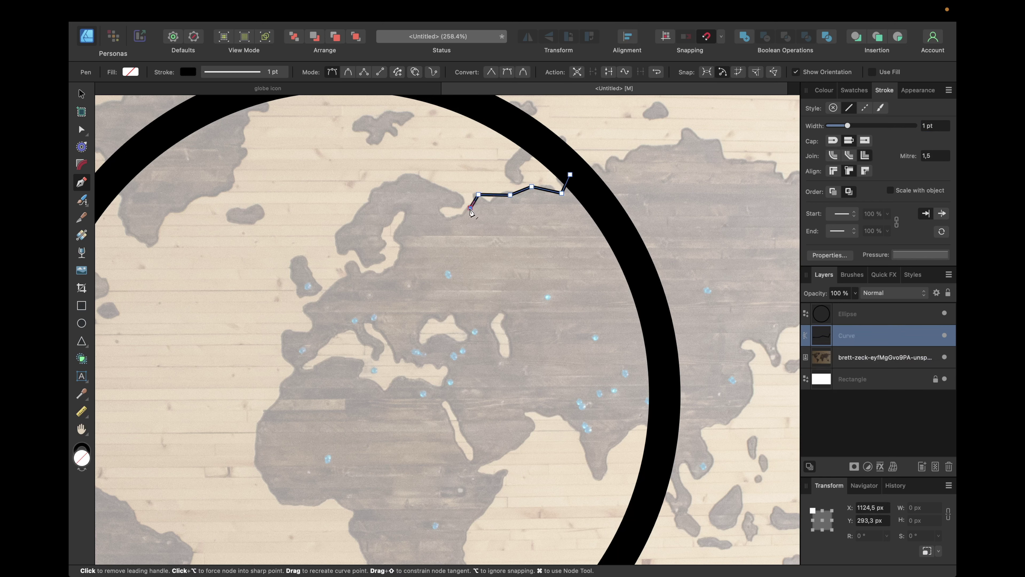
{"action": "left_click", "coordinate": [450, 188]}
{"action": "left_click", "coordinate": [422, 179]}
{"action": "left_click", "coordinate": [400, 172]}
{"action": "left_click", "coordinate": [384, 184]}
{"action": "left_click", "coordinate": [355, 208]}
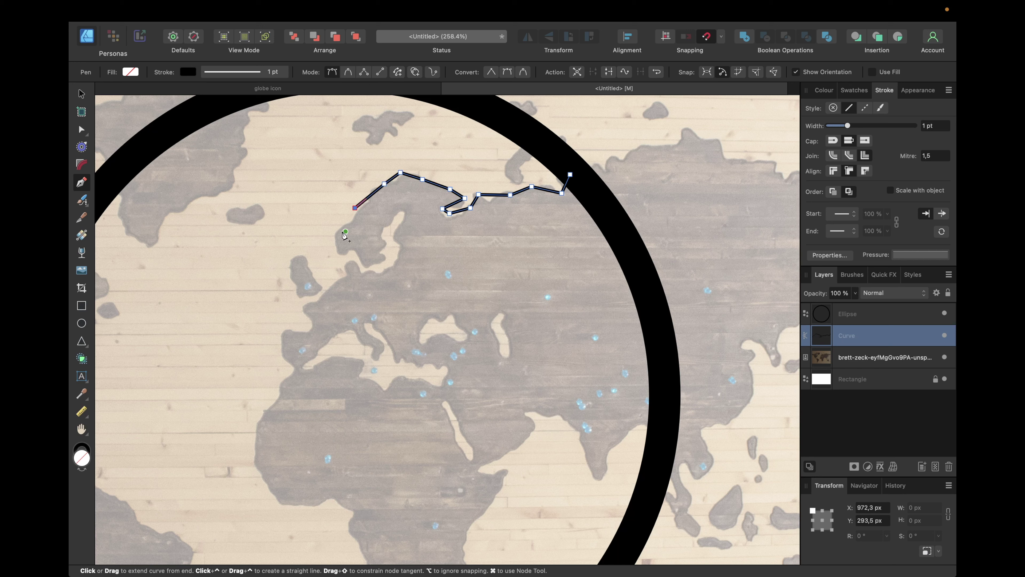
{"action": "left_click", "coordinate": [345, 232]}
{"action": "left_click", "coordinate": [338, 247]}
{"action": "left_click", "coordinate": [359, 250]}
- Continue the Eurasia outline around the Baltic, North Sea and French Atlantic coast
{"action": "left_click", "coordinate": [368, 261]}
{"action": "left_click", "coordinate": [388, 258]}
{"action": "left_click", "coordinate": [386, 236]}
{"action": "left_click", "coordinate": [389, 222]}
{"action": "left_click", "coordinate": [402, 220]}
{"action": "left_click", "coordinate": [404, 242]}
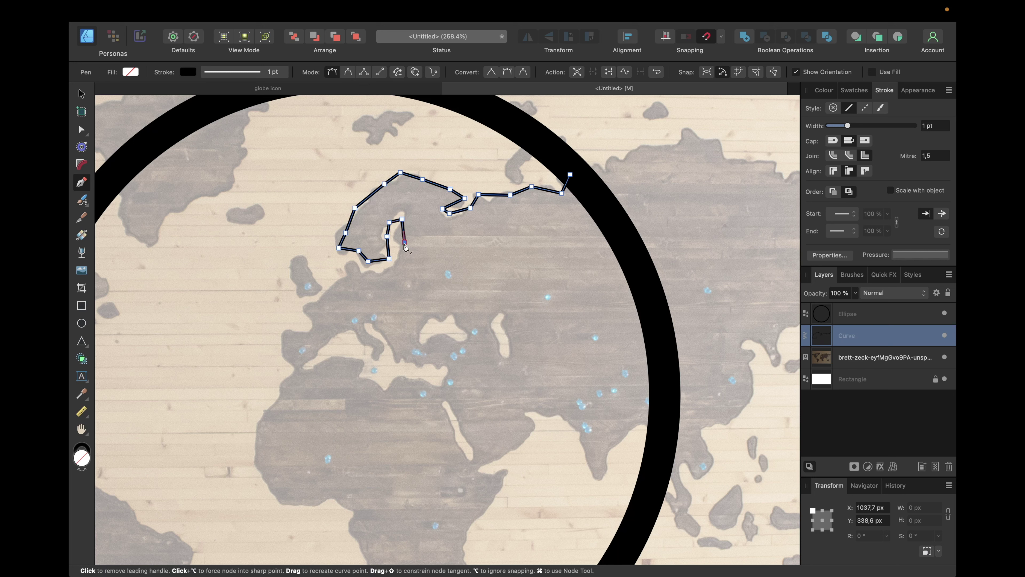
{"action": "left_click", "coordinate": [402, 257]}
{"action": "left_click", "coordinate": [386, 271]}
{"action": "left_click", "coordinate": [360, 276]}
{"action": "left_click", "coordinate": [345, 273]}
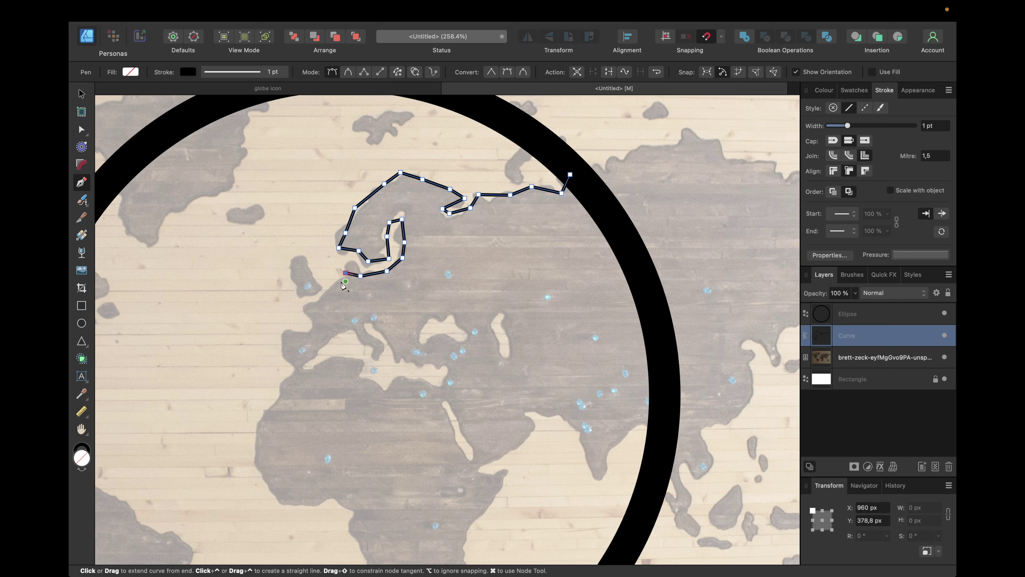
{"action": "left_click", "coordinate": [335, 287]}
{"action": "left_click", "coordinate": [310, 306]}
{"action": "left_click", "coordinate": [299, 312]}
- Trace the Iberian Peninsula, the Mediterranean coast, Italy and Greece toward Turkey
{"action": "left_click", "coordinate": [313, 323]}
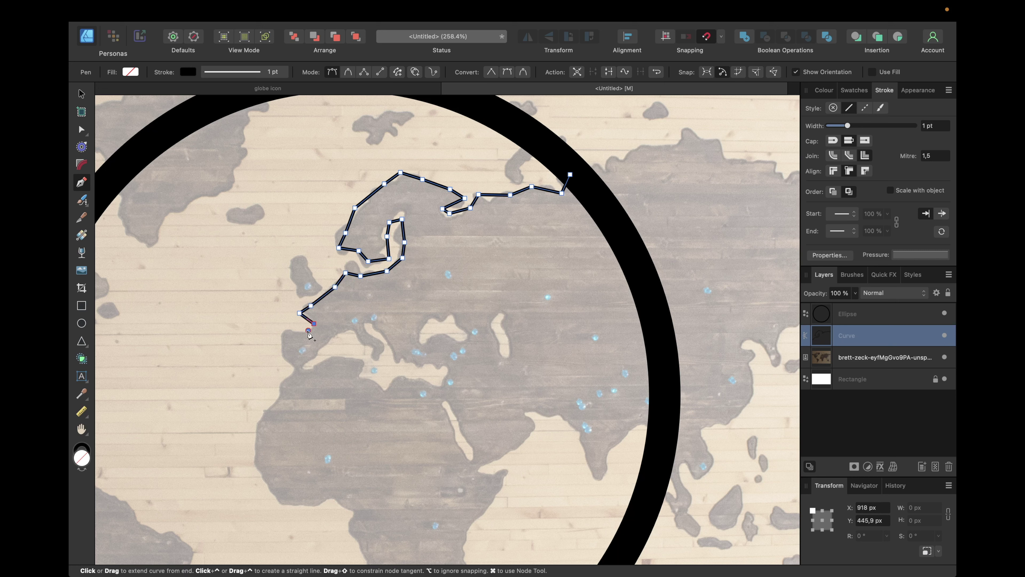
{"action": "left_click", "coordinate": [308, 330]}
{"action": "left_click", "coordinate": [286, 329]}
{"action": "left_click", "coordinate": [280, 343]}
{"action": "left_click", "coordinate": [287, 360]}
{"action": "left_click", "coordinate": [311, 356]}
{"action": "left_click", "coordinate": [339, 331]}
{"action": "left_click", "coordinate": [353, 330]}
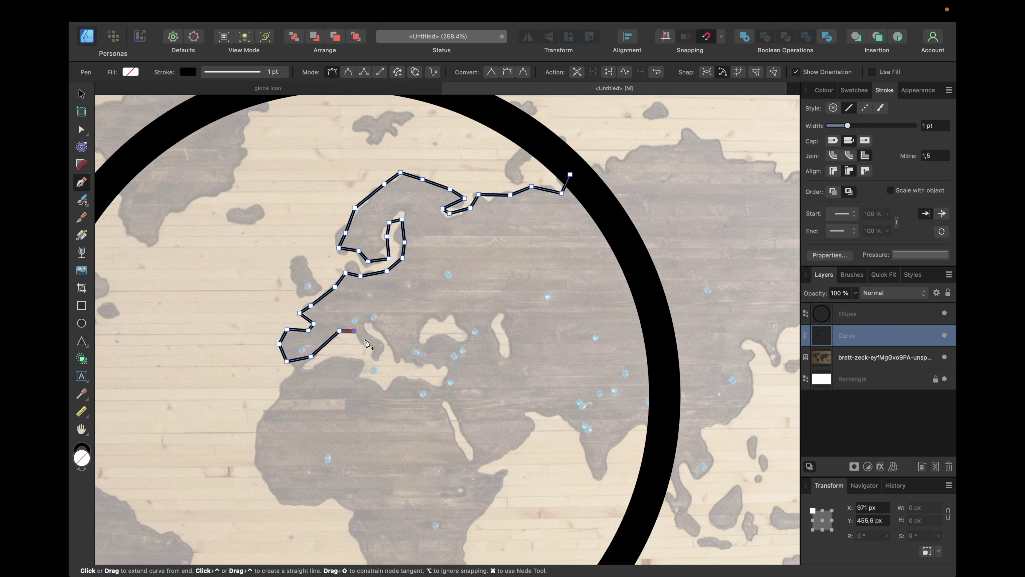
{"action": "left_click", "coordinate": [365, 339]}
{"action": "left_click", "coordinate": [374, 350]}
{"action": "left_click", "coordinate": [376, 359]}
{"action": "left_click", "coordinate": [387, 357]}
{"action": "left_click", "coordinate": [384, 344]}
{"action": "left_click", "coordinate": [374, 331]}
{"action": "left_click", "coordinate": [367, 326]}
{"action": "left_click", "coordinate": [380, 323]}
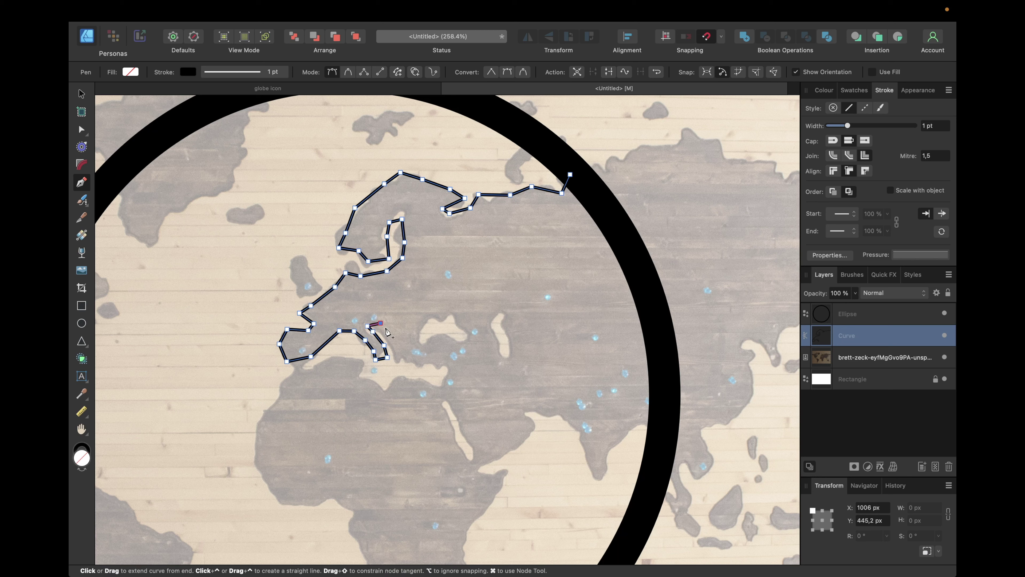
{"action": "left_click", "coordinate": [386, 328]}
{"action": "left_click", "coordinate": [392, 347]}
{"action": "left_click", "coordinate": [397, 359]}
{"action": "left_click", "coordinate": [417, 361]}
- Trace the eastern Mediterranean to Egypt, the Red Sea and Arabia's southern coast
{"action": "left_click", "coordinate": [430, 365]}
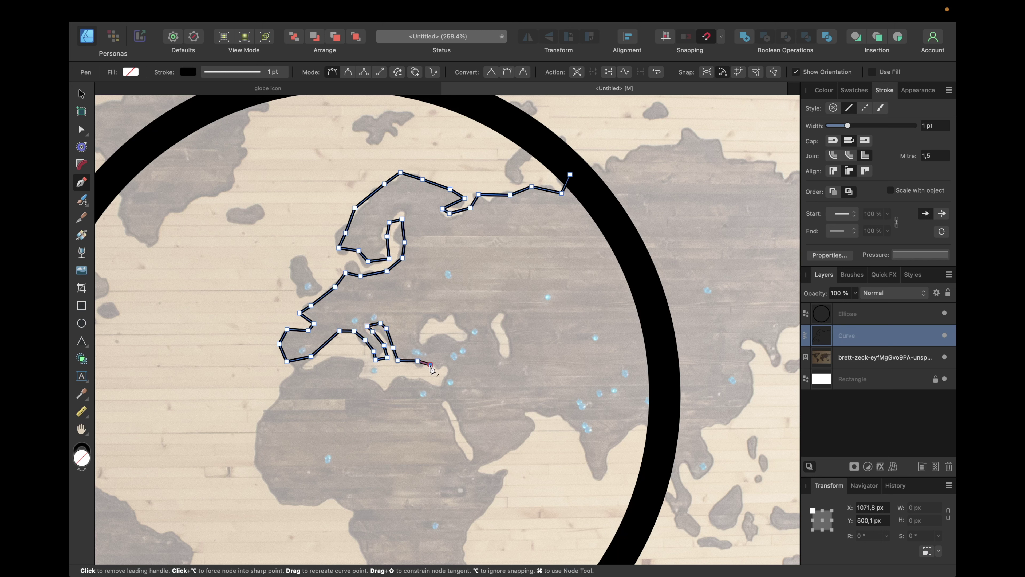
{"action": "left_click", "coordinate": [448, 365]}
{"action": "left_click", "coordinate": [446, 378]}
{"action": "left_click", "coordinate": [446, 395]}
{"action": "left_click", "coordinate": [454, 411]}
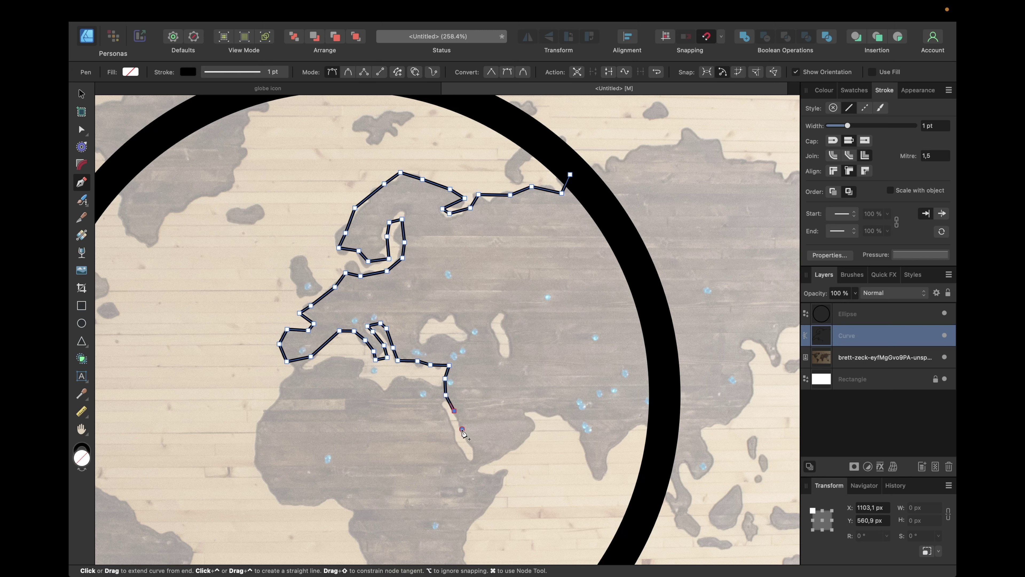
{"action": "left_click", "coordinate": [462, 429]}
{"action": "left_click", "coordinate": [471, 447]}
{"action": "left_click", "coordinate": [474, 463]}
{"action": "left_click", "coordinate": [497, 463]}
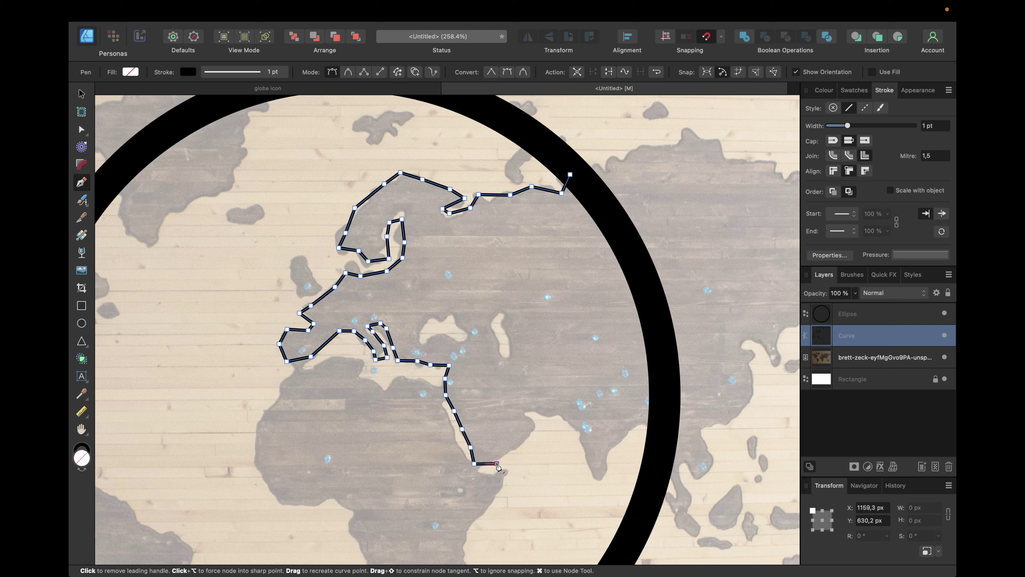
{"action": "left_click", "coordinate": [518, 447]}
{"action": "left_click", "coordinate": [536, 423]}
{"action": "left_click", "coordinate": [527, 412]}
{"action": "left_click", "coordinate": [555, 412]}
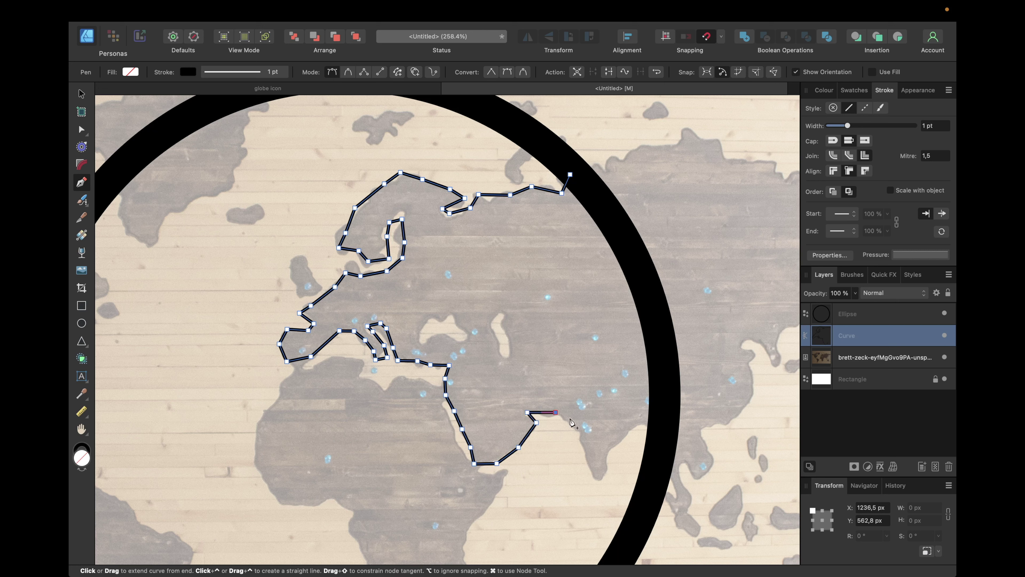
- Trace around India, run up the globe's edge and close the Eurasia shape
{"action": "left_click", "coordinate": [570, 418]}
{"action": "left_click", "coordinate": [573, 426]}
{"action": "left_click", "coordinate": [584, 441]}
{"action": "left_click", "coordinate": [588, 454]}
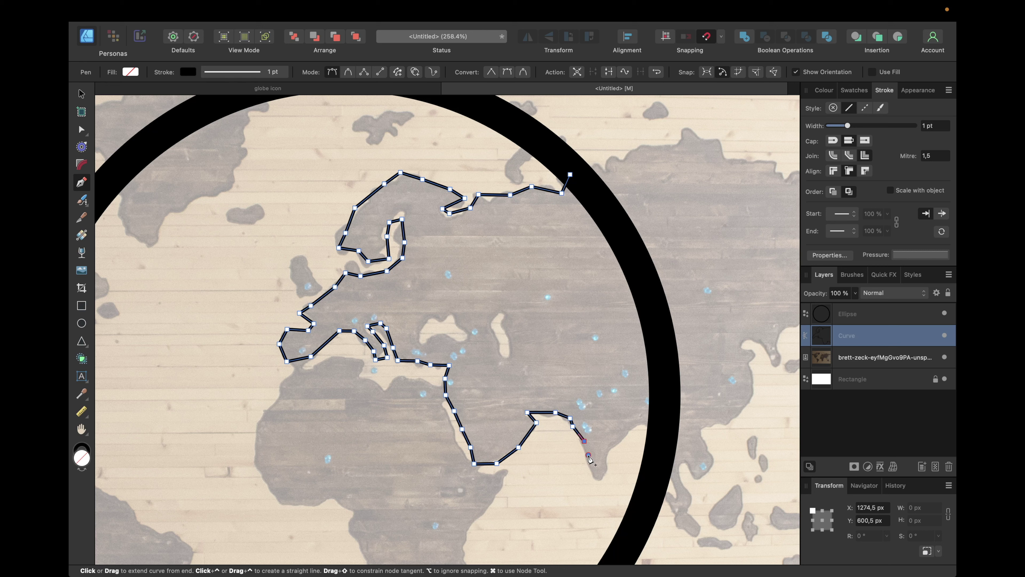
{"action": "left_click", "coordinate": [595, 471]}
{"action": "left_click", "coordinate": [606, 475]}
{"action": "left_click", "coordinate": [611, 450]}
{"action": "left_click", "coordinate": [623, 436]}
{"action": "left_click", "coordinate": [647, 421]}
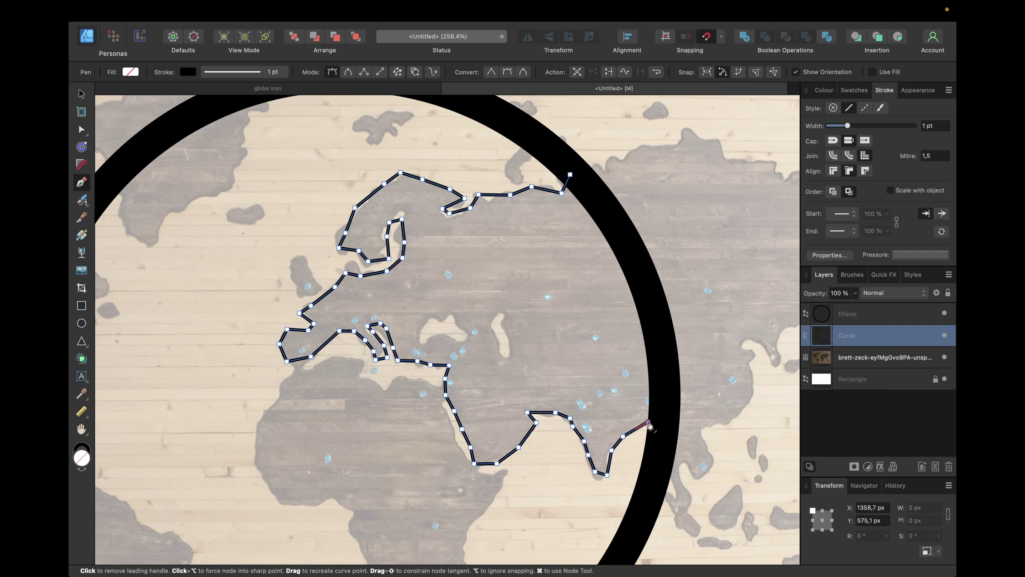
{"action": "left_click", "coordinate": [659, 421]}
{"action": "left_click", "coordinate": [660, 382]}
{"action": "left_click", "coordinate": [651, 329]}
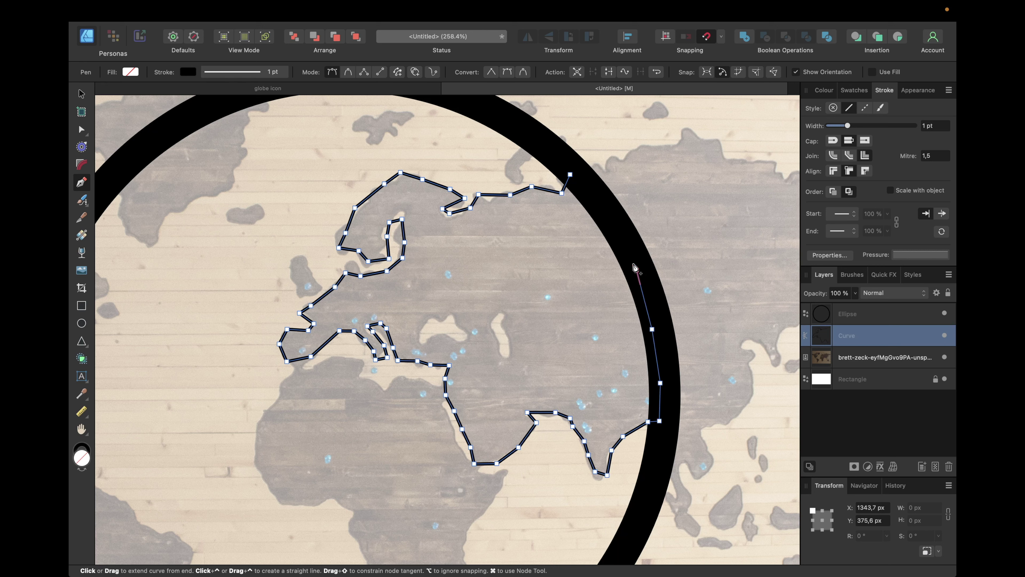
{"action": "left_click", "coordinate": [637, 270]}
{"action": "left_click", "coordinate": [616, 228]}
{"action": "left_click", "coordinate": [588, 187]}
{"action": "left_click", "coordinate": [570, 174]}
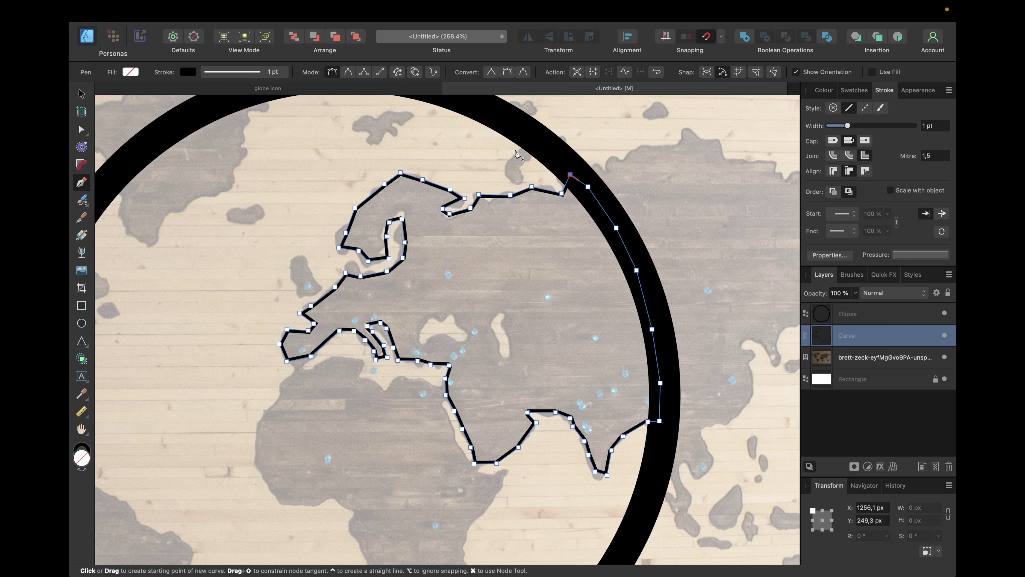
- Outline the small island above the mainland as a closed shape
{"action": "left_click", "coordinate": [525, 144]}
{"action": "left_click", "coordinate": [513, 154]}
{"action": "left_click", "coordinate": [505, 163]}
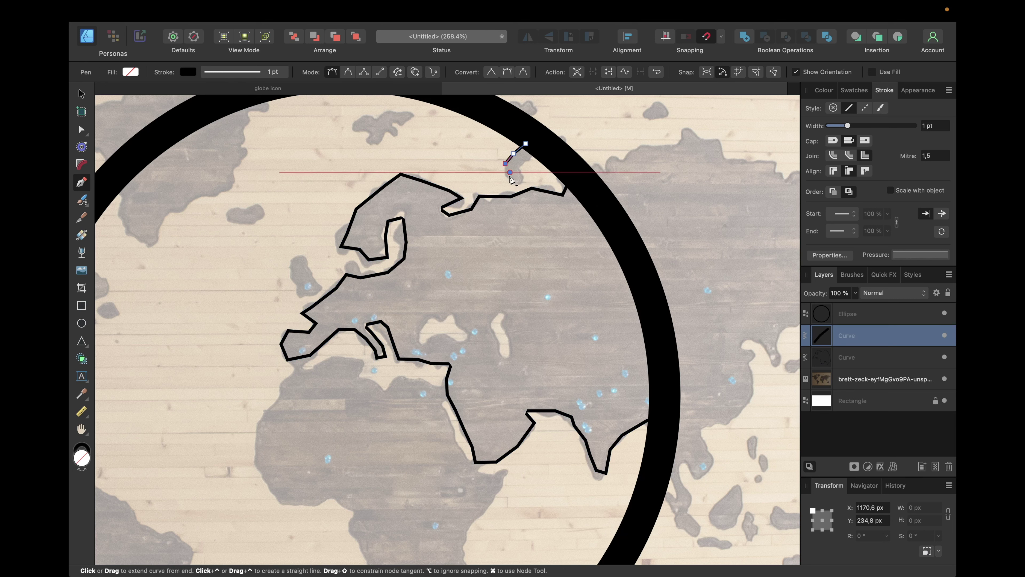
{"action": "left_click", "coordinate": [509, 172]}
{"action": "left_click", "coordinate": [517, 180]}
{"action": "left_click", "coordinate": [532, 172]}
{"action": "left_click", "coordinate": [522, 166]}
{"action": "left_click", "coordinate": [533, 159]}
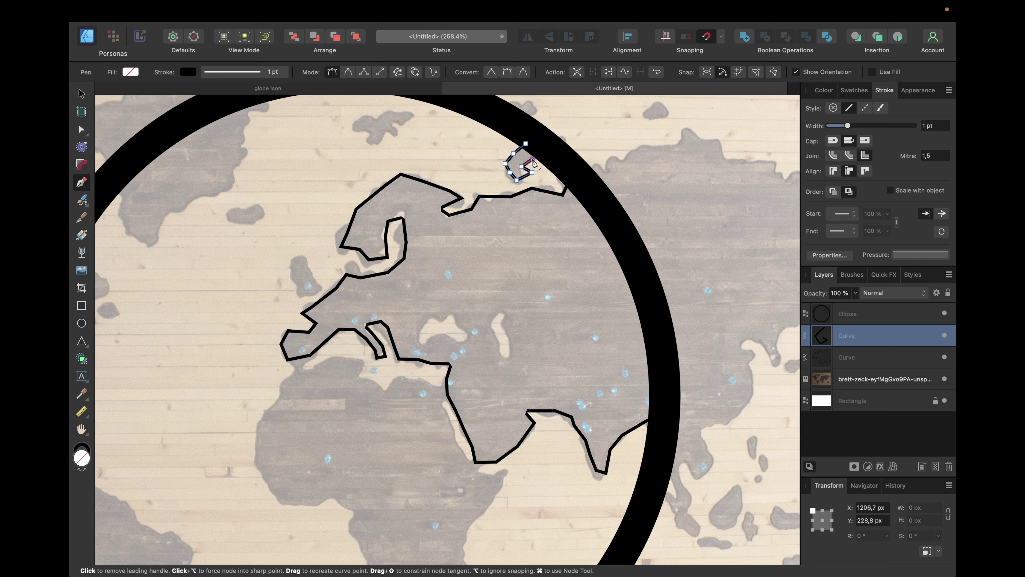
{"action": "left_click", "coordinate": [539, 152]}
{"action": "left_click", "coordinate": [525, 143]}
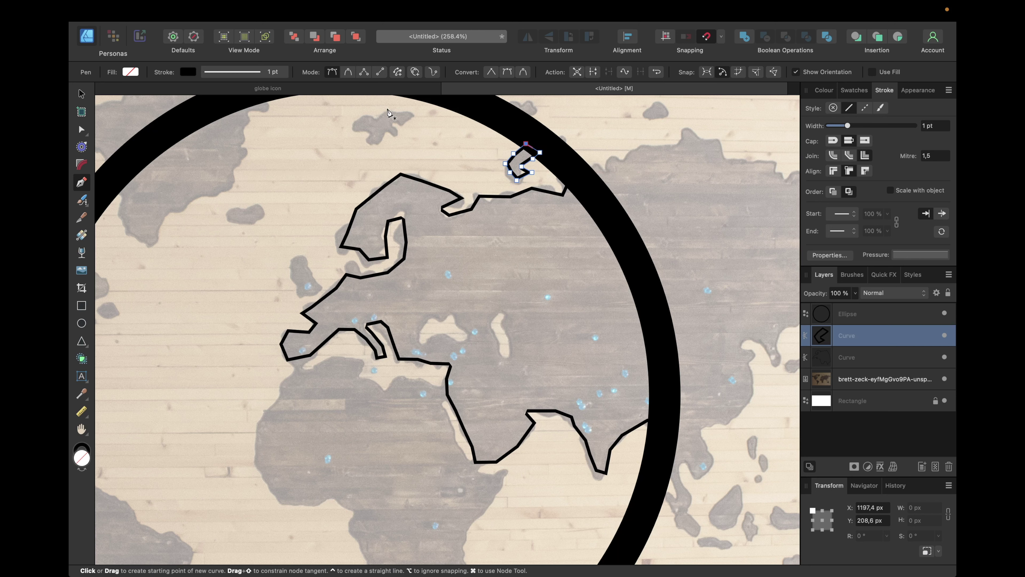
- Outline the island near the globe's top as a closed shape
{"action": "left_click", "coordinate": [380, 121]}
{"action": "left_click", "coordinate": [367, 114]}
{"action": "left_click", "coordinate": [361, 115]}
{"action": "left_click", "coordinate": [353, 121]}
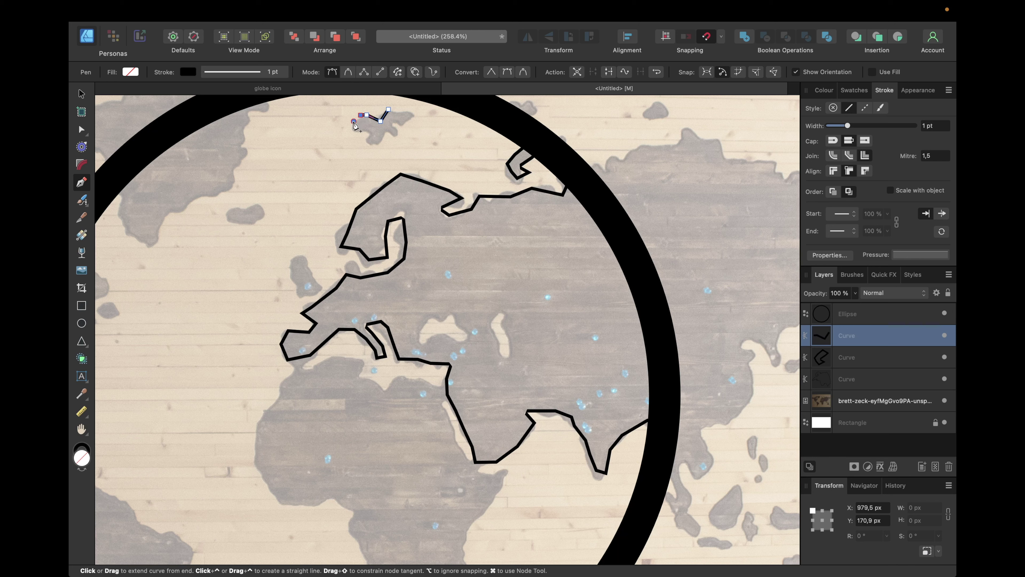
{"action": "left_click", "coordinate": [352, 131]}
{"action": "left_click", "coordinate": [370, 131]}
{"action": "left_click", "coordinate": [365, 143]}
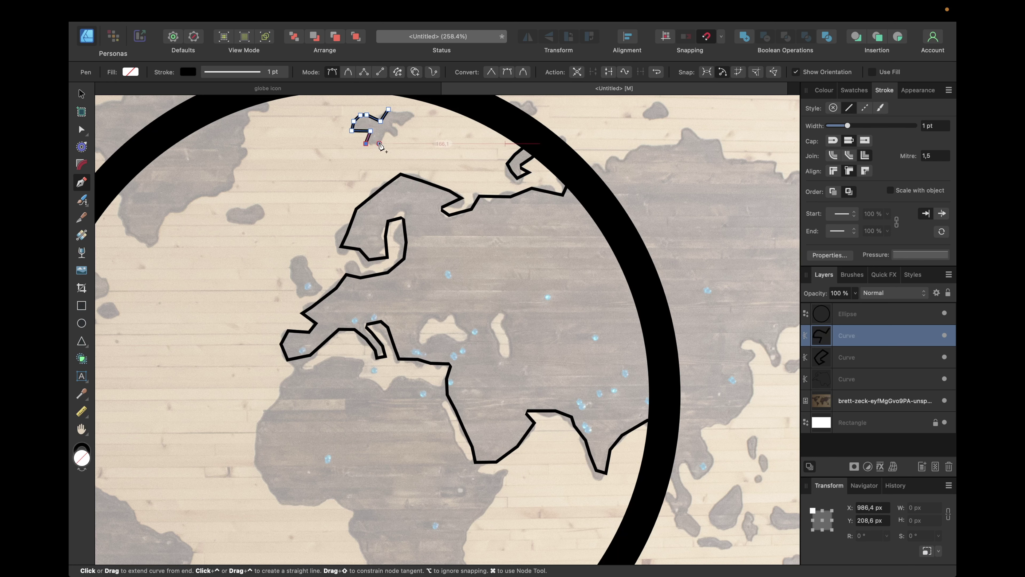
{"action": "left_click", "coordinate": [379, 143]}
{"action": "left_click", "coordinate": [389, 133]}
{"action": "left_click", "coordinate": [394, 125]}
{"action": "left_click", "coordinate": [408, 123]}
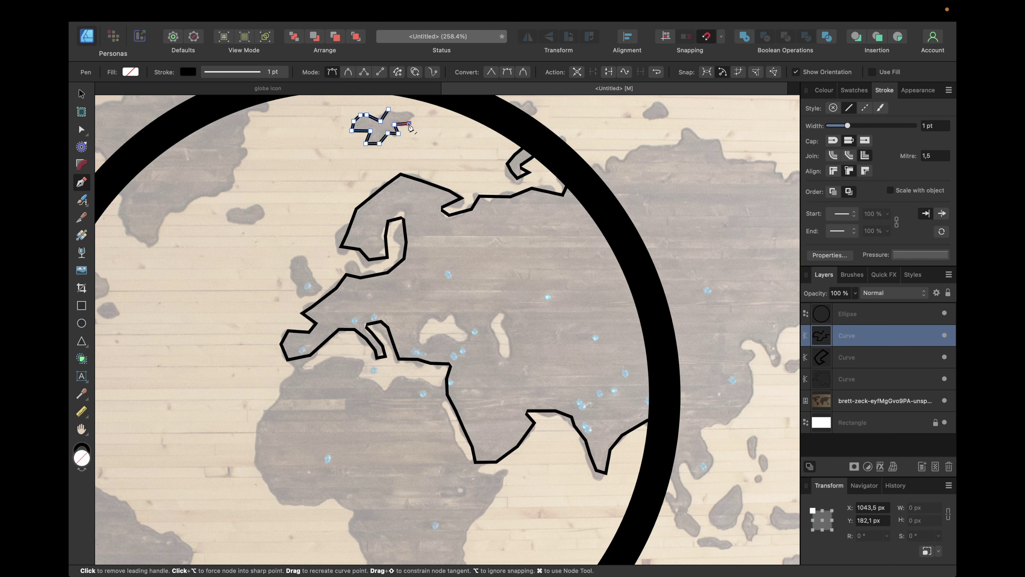
{"action": "left_click", "coordinate": [418, 114]}
{"action": "left_click", "coordinate": [388, 109]}
- Start Africa's outline below Spain, down the Atlantic coast to the Gulf of Guinea
{"action": "scroll", "coordinate": [354, 160], "scroll_direction": "left", "scroll_amount": 5}
{"action": "scroll", "coordinate": [354, 160], "scroll_direction": "down", "scroll_amount": 3}
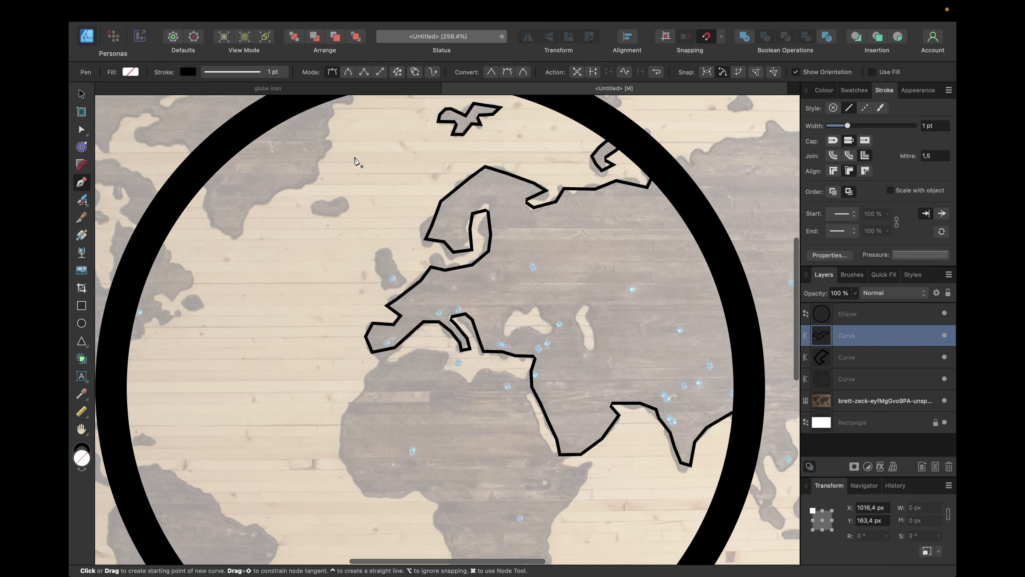
{"action": "left_click", "coordinate": [427, 307]}
{"action": "left_click", "coordinate": [407, 309]}
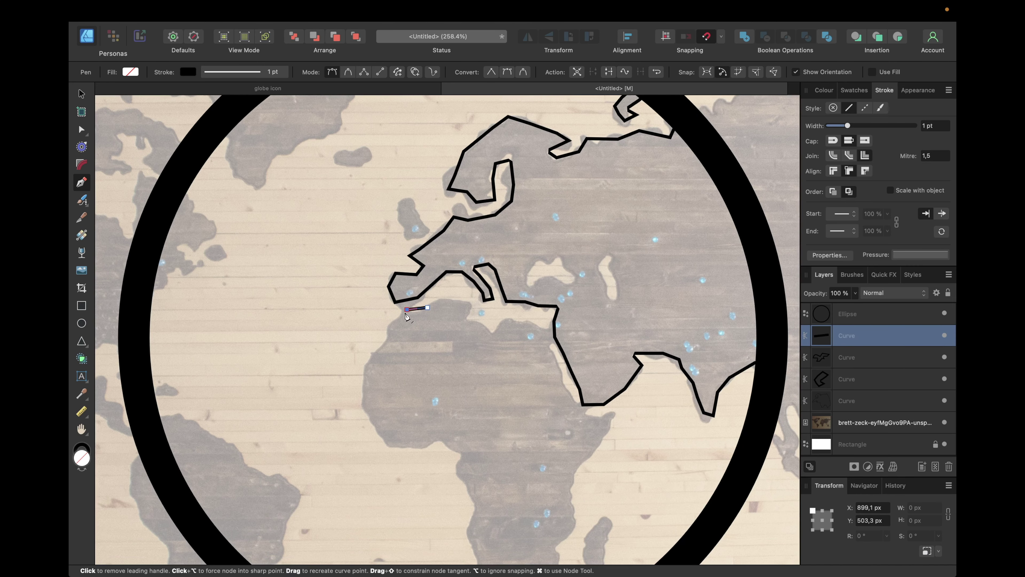
{"action": "left_click", "coordinate": [386, 324]}
{"action": "left_click", "coordinate": [386, 337]}
{"action": "left_click", "coordinate": [373, 355]}
{"action": "left_click", "coordinate": [367, 364]}
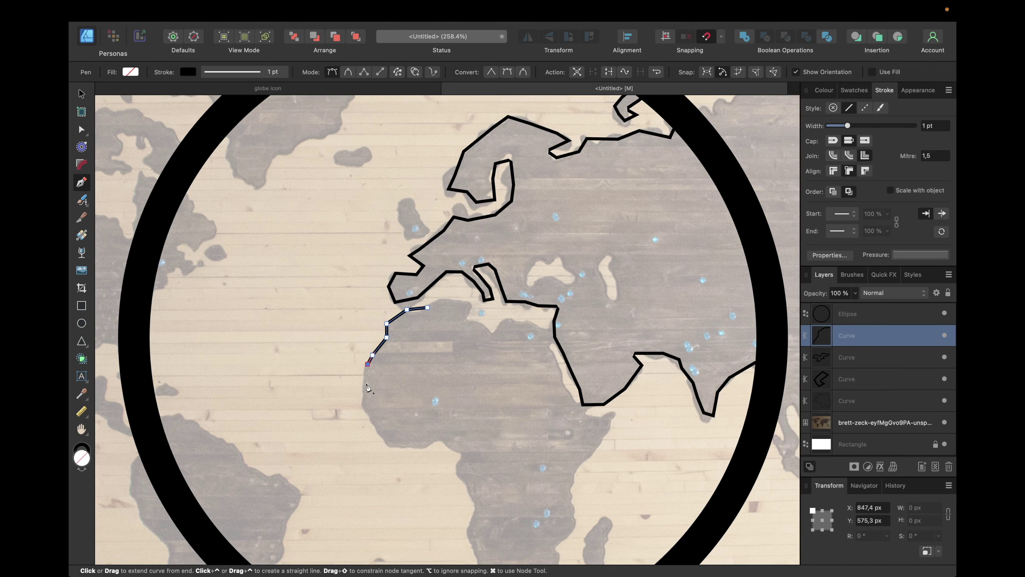
{"action": "left_click", "coordinate": [362, 409]}
{"action": "left_click", "coordinate": [378, 429]}
{"action": "left_click", "coordinate": [399, 453]}
{"action": "left_click", "coordinate": [425, 442]}
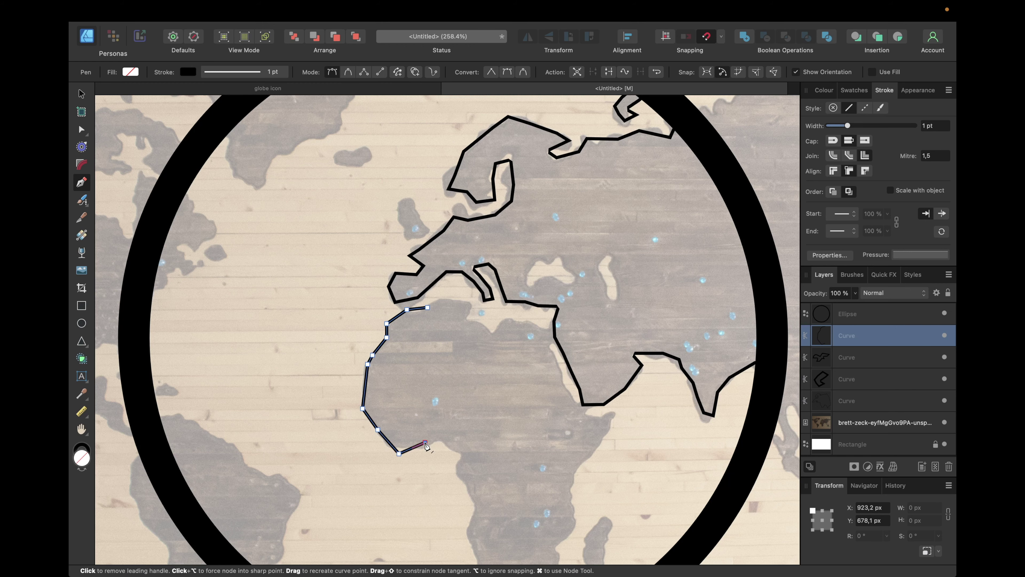
{"action": "left_click", "coordinate": [446, 442]}
{"action": "left_click", "coordinate": [465, 461]}
- Continue Africa's outline down the west coast, around the southern tip and up to the Horn
{"action": "scroll", "coordinate": [464, 460], "scroll_direction": "down", "scroll_amount": 10}
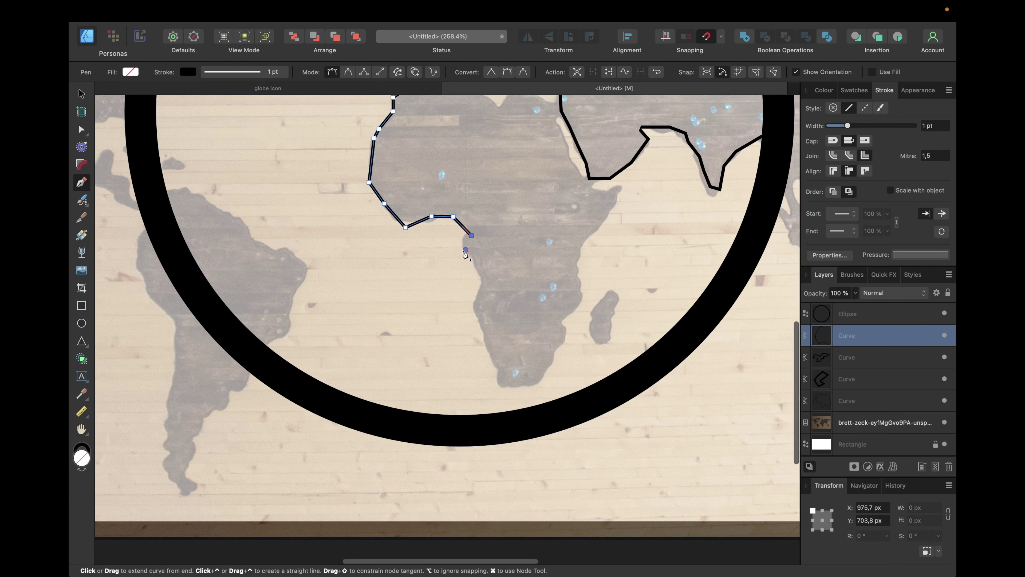
{"action": "left_click", "coordinate": [465, 249]}
{"action": "left_click", "coordinate": [472, 264]}
{"action": "left_click", "coordinate": [478, 281]}
{"action": "left_click", "coordinate": [473, 301]}
{"action": "left_click", "coordinate": [476, 335]}
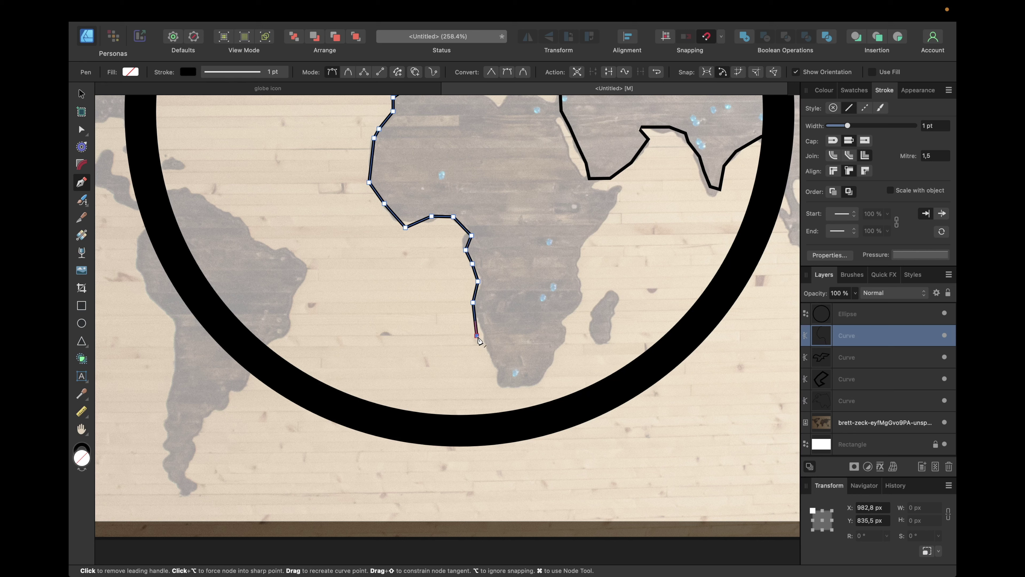
{"action": "left_click", "coordinate": [486, 343]}
{"action": "left_click", "coordinate": [493, 363]}
{"action": "left_click", "coordinate": [499, 380]}
{"action": "left_click", "coordinate": [533, 388]}
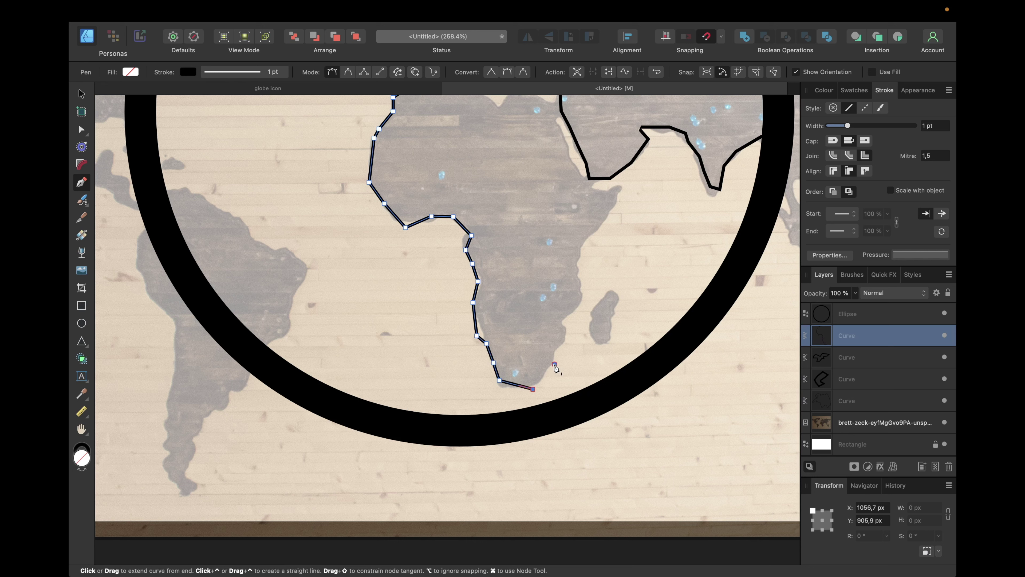
{"action": "left_click", "coordinate": [554, 364]}
{"action": "left_click", "coordinate": [568, 338]}
{"action": "left_click", "coordinate": [566, 322]}
{"action": "left_click", "coordinate": [579, 302]}
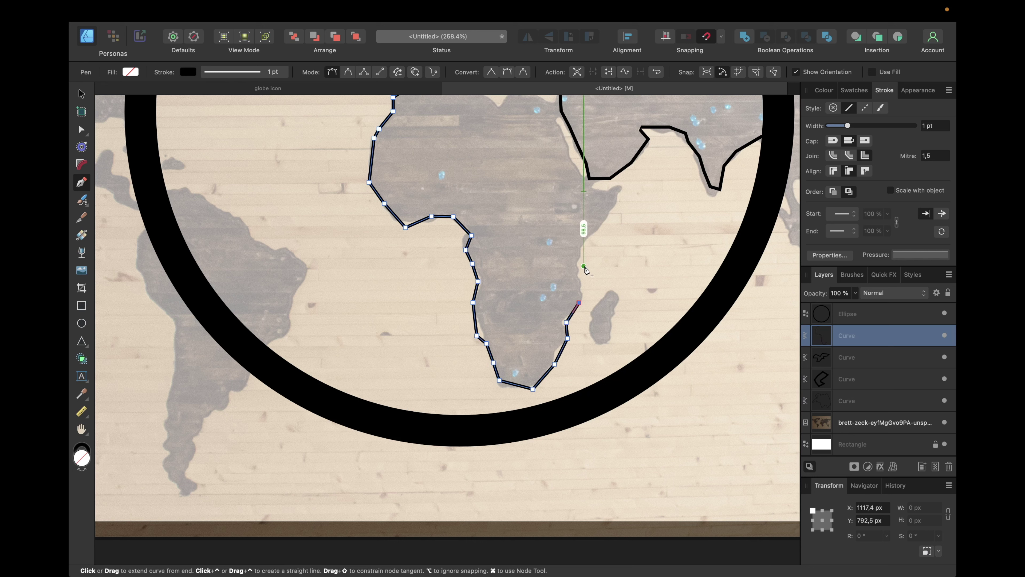
{"action": "left_click", "coordinate": [583, 264]}
{"action": "left_click", "coordinate": [584, 246]}
{"action": "left_click", "coordinate": [603, 225]}
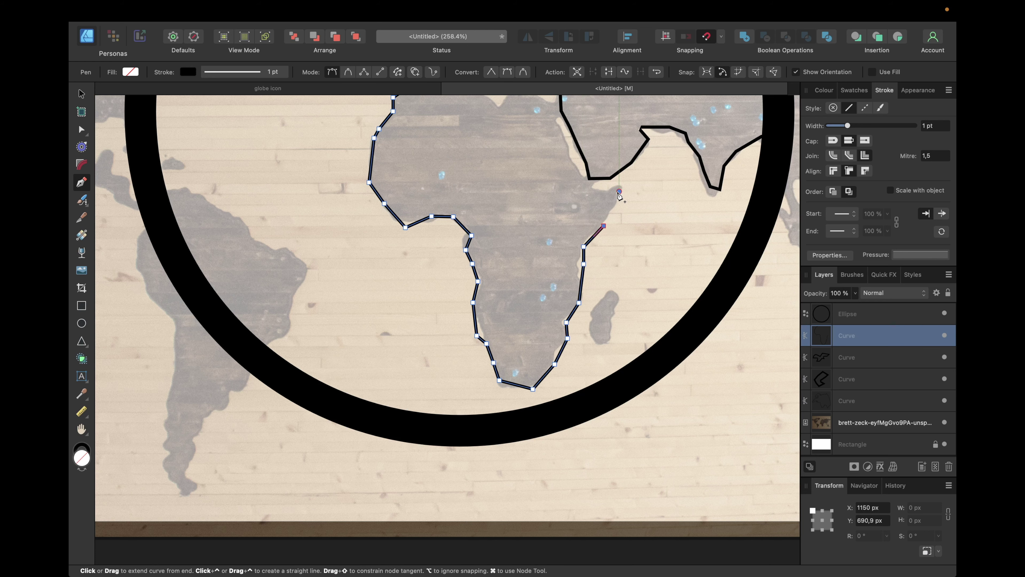
{"action": "left_click", "coordinate": [619, 191]}
{"action": "left_click", "coordinate": [567, 179]}
{"action": "left_click", "coordinate": [564, 152]}
- Trace up the Red Sea and west along North Africa, closing the Africa shape
{"action": "scroll", "coordinate": [565, 153], "scroll_direction": "up", "scroll_amount": 3}
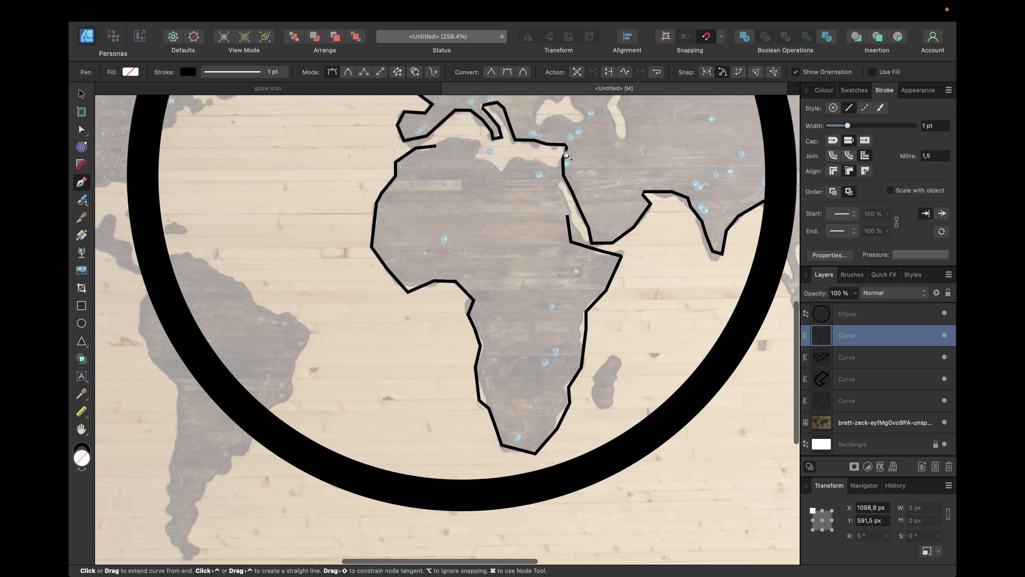
{"action": "left_click", "coordinate": [559, 206]}
{"action": "left_click", "coordinate": [557, 193]}
{"action": "left_click", "coordinate": [541, 172]}
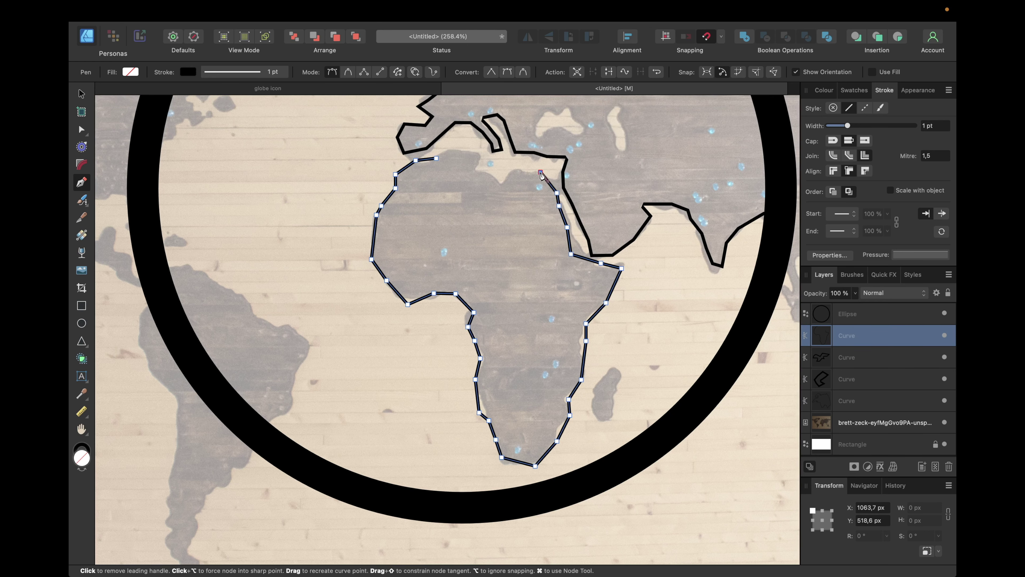
{"action": "left_click", "coordinate": [522, 172]}
{"action": "left_click", "coordinate": [501, 176]}
{"action": "left_click", "coordinate": [497, 181]}
{"action": "left_click", "coordinate": [480, 168]}
{"action": "left_click", "coordinate": [474, 151]}
{"action": "left_click", "coordinate": [456, 149]}
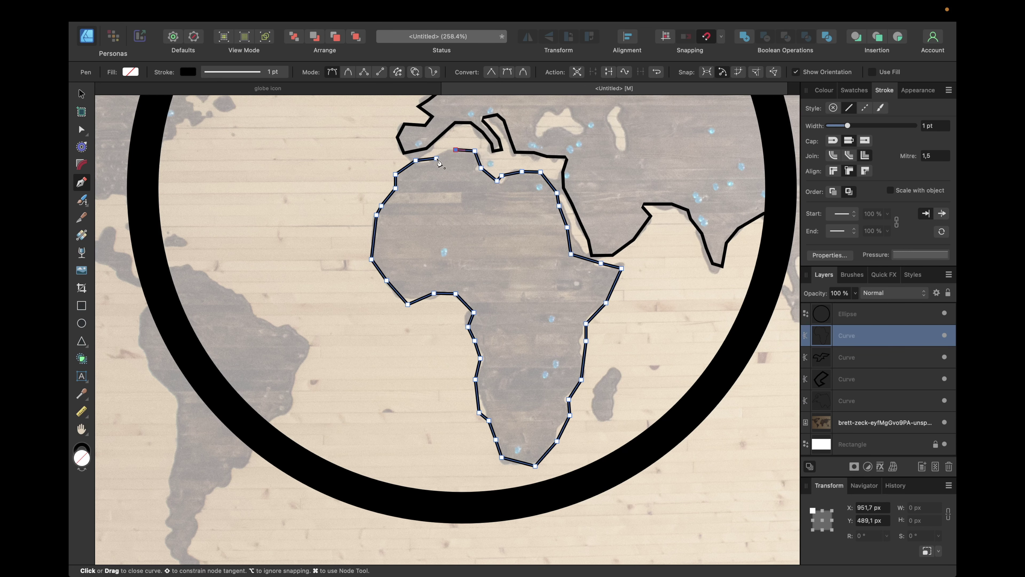
{"action": "left_click", "coordinate": [437, 160]}
{"action": "scroll", "coordinate": [424, 219], "scroll_direction": "right", "scroll_amount": 4}
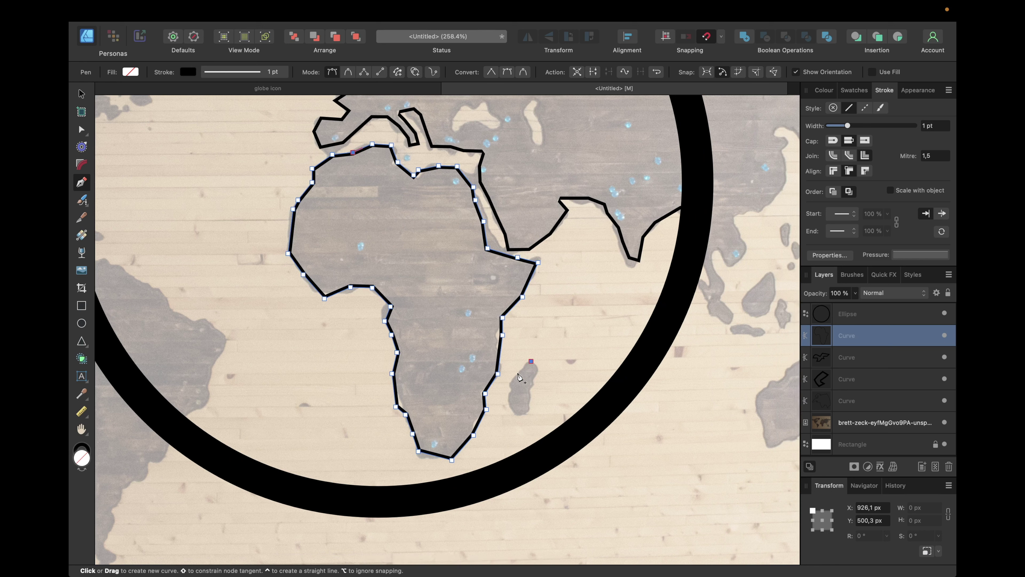
- Trace a closed Pen outline around Madagascar
{"action": "left_click", "coordinate": [518, 372]}
{"action": "left_click", "coordinate": [503, 392]}
{"action": "left_click", "coordinate": [508, 400]}
{"action": "left_click", "coordinate": [511, 412]}
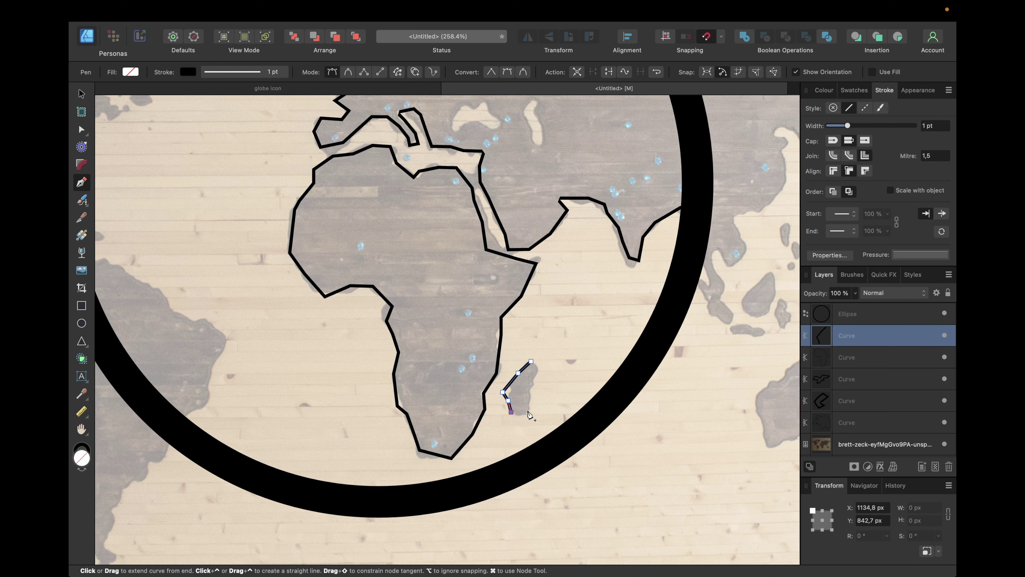
{"action": "left_click", "coordinate": [527, 410]}
{"action": "left_click", "coordinate": [530, 395]}
{"action": "left_click", "coordinate": [538, 375]}
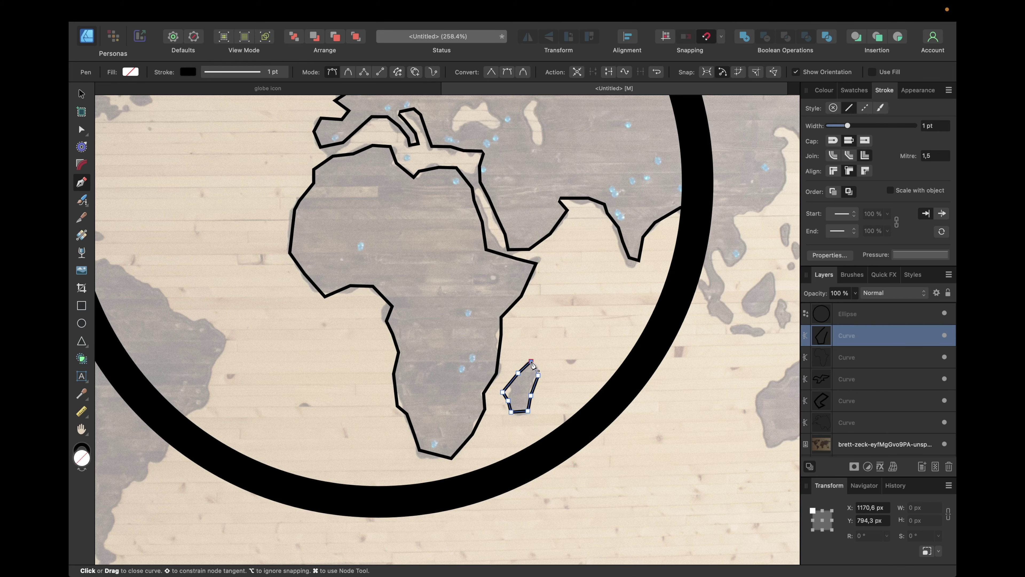
{"action": "left_click", "coordinate": [530, 361]}
- Trace South America's northern coast with the Pen tool
{"action": "scroll", "coordinate": [323, 302], "scroll_direction": "left", "scroll_amount": 5}
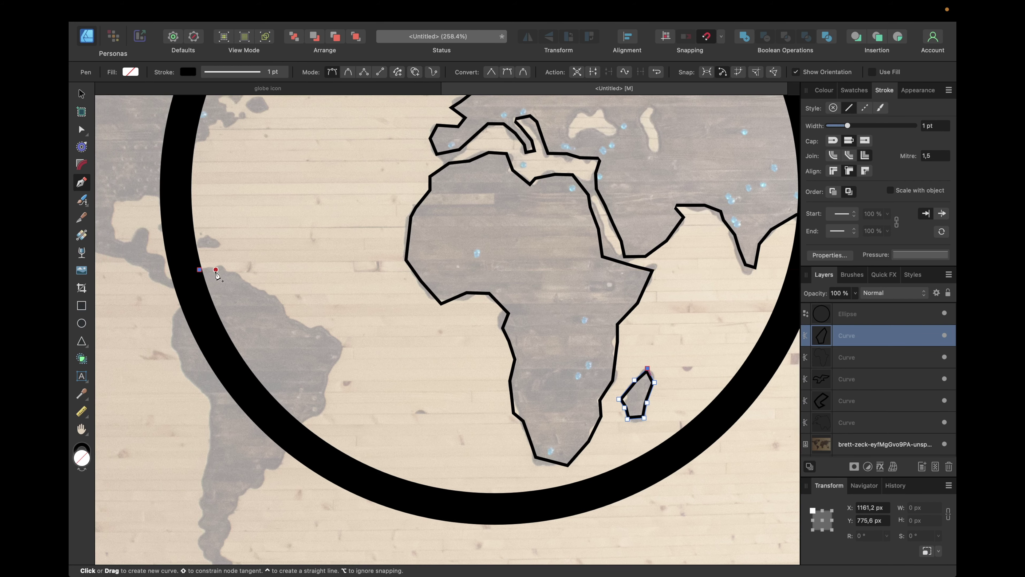
{"action": "left_click", "coordinate": [218, 269]}
{"action": "left_click", "coordinate": [231, 272]}
{"action": "left_click", "coordinate": [254, 291]}
{"action": "left_click", "coordinate": [273, 296]}
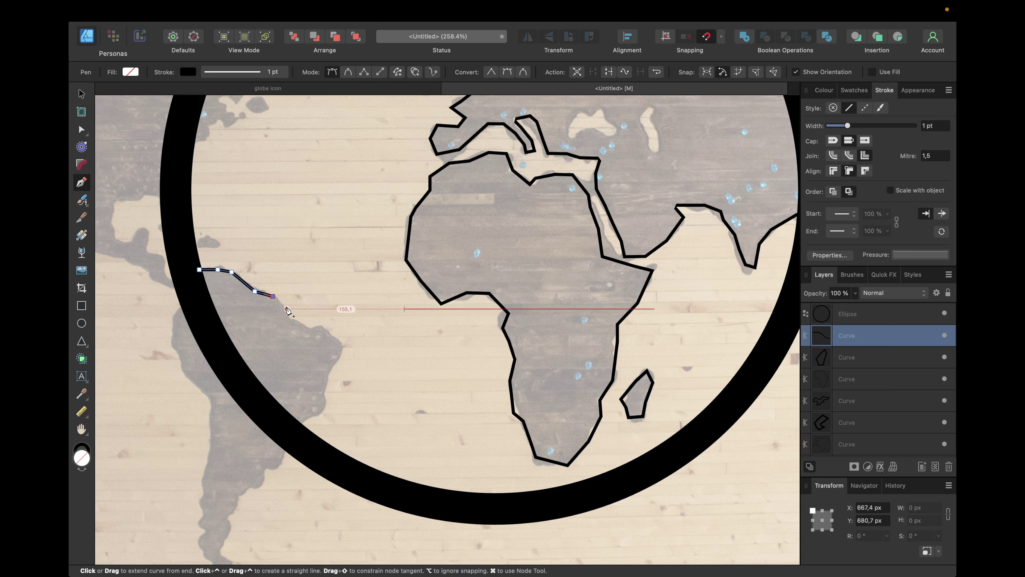
{"action": "left_click", "coordinate": [287, 308]}
{"action": "left_click", "coordinate": [295, 322]}
{"action": "left_click", "coordinate": [317, 322]}
{"action": "left_click", "coordinate": [330, 331]}
{"action": "left_click", "coordinate": [341, 346]}
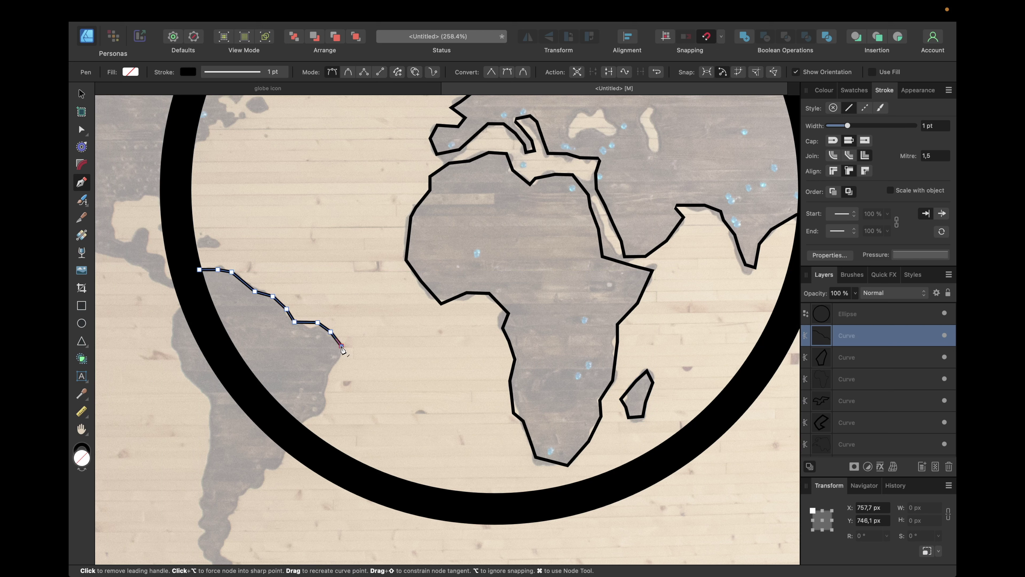
- Continue down South America's east coast and back along the ring, closing the outline
{"action": "left_click", "coordinate": [333, 368]}
{"action": "left_click", "coordinate": [328, 381]}
{"action": "left_click", "coordinate": [329, 403]}
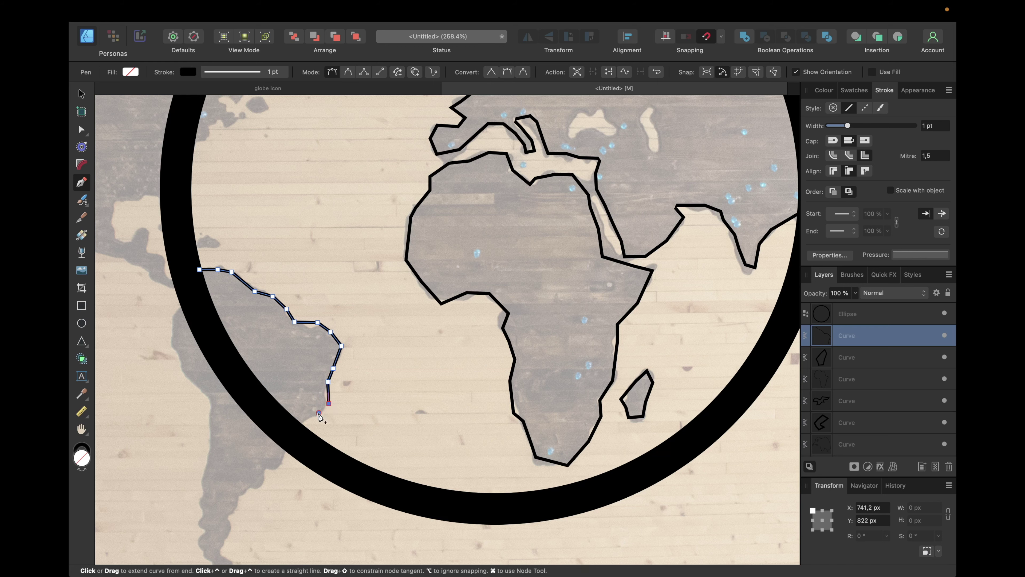
{"action": "left_click", "coordinate": [318, 413]}
{"action": "left_click", "coordinate": [297, 418]}
{"action": "left_click", "coordinate": [287, 419]}
{"action": "left_click", "coordinate": [255, 388]}
{"action": "left_click", "coordinate": [222, 344]}
{"action": "left_click", "coordinate": [200, 303]}
{"action": "left_click", "coordinate": [199, 270]}
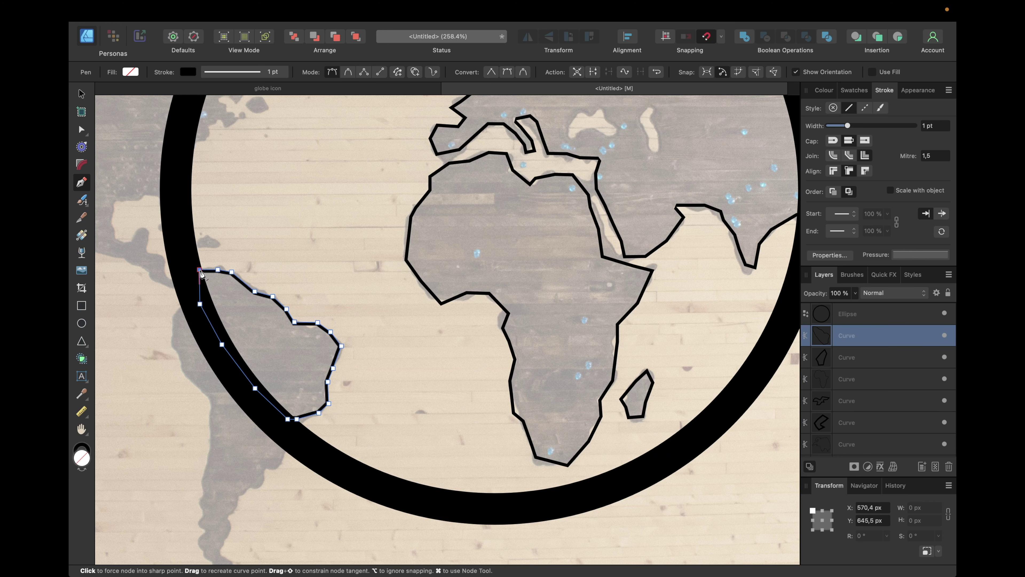
- Outline the small island above South America as a closed curve
{"action": "scroll", "coordinate": [201, 275], "scroll_direction": "up", "scroll_amount": 2}
{"action": "scroll", "coordinate": [200, 275], "scroll_direction": "left", "scroll_amount": 3}
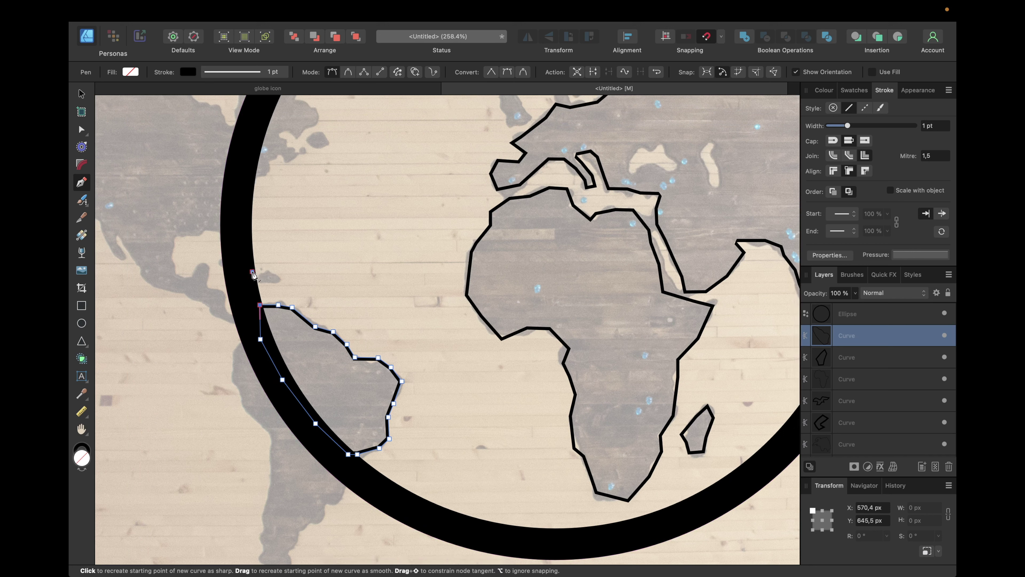
{"action": "left_click", "coordinate": [252, 271]}
{"action": "left_click", "coordinate": [269, 269]}
{"action": "left_click", "coordinate": [280, 272]}
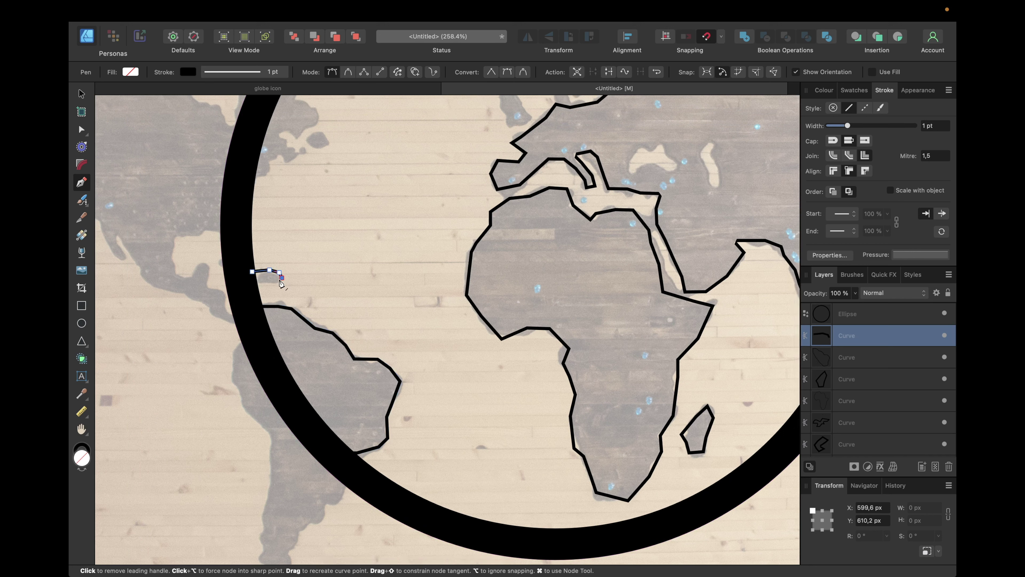
{"action": "left_click", "coordinate": [274, 285]}
{"action": "left_click", "coordinate": [260, 284]}
{"action": "left_click", "coordinate": [247, 284]}
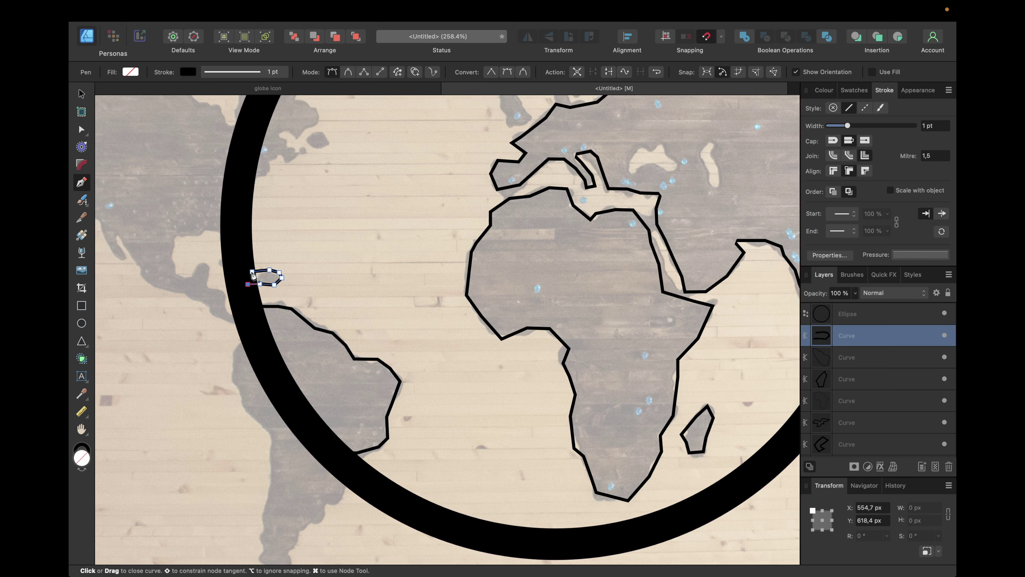
{"action": "left_click", "coordinate": [252, 272]}
{"action": "scroll", "coordinate": [251, 275], "scroll_direction": "up", "scroll_amount": 8}
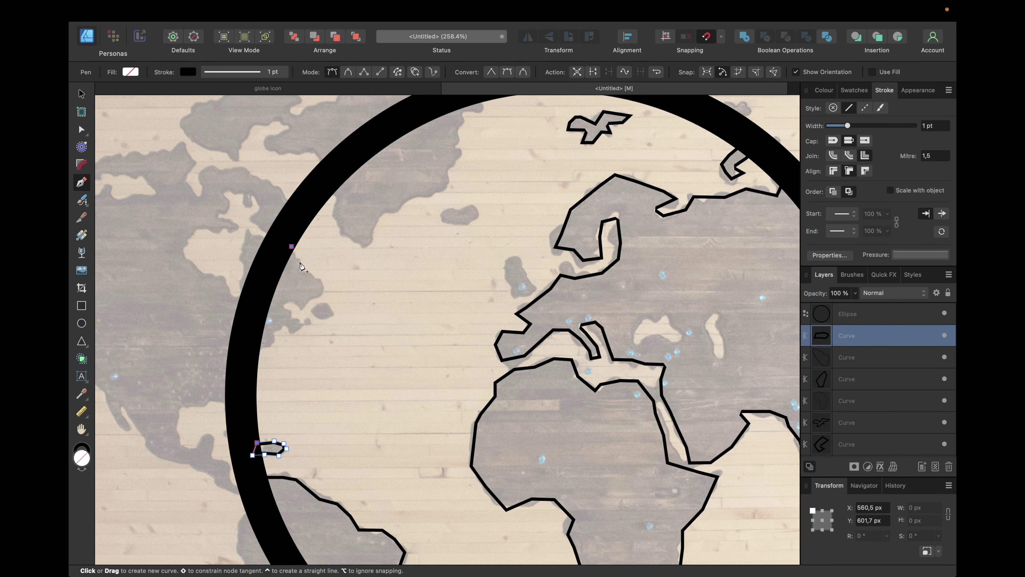
- Trace the coastline near the ring's left edge heading southward
{"action": "left_click", "coordinate": [300, 262]}
{"action": "left_click", "coordinate": [306, 275]}
{"action": "left_click", "coordinate": [317, 275]}
{"action": "left_click", "coordinate": [323, 287]}
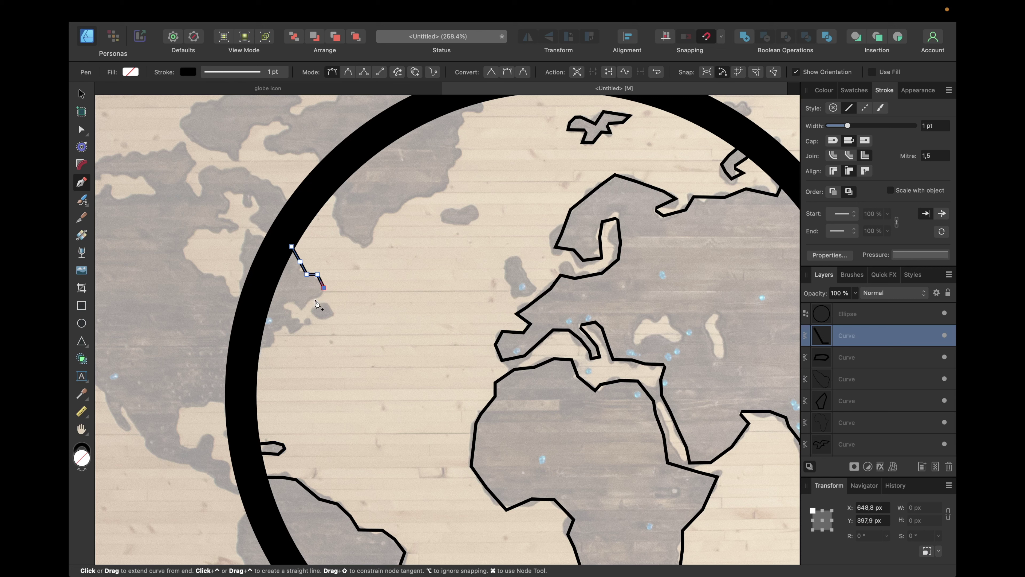
{"action": "left_click", "coordinate": [313, 300]}
{"action": "left_click", "coordinate": [299, 308]}
{"action": "left_click", "coordinate": [291, 303]}
{"action": "left_click", "coordinate": [291, 319]}
{"action": "left_click", "coordinate": [305, 323]}
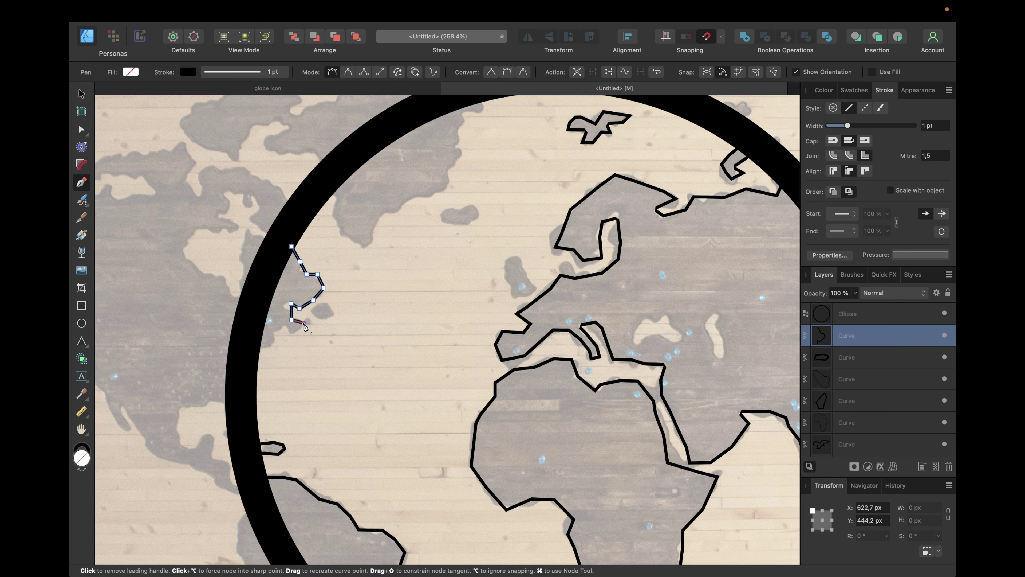
- Finish that coastline, run back up along the ring and close the shape
{"action": "left_click", "coordinate": [293, 335]}
{"action": "left_click", "coordinate": [275, 329]}
{"action": "left_click", "coordinate": [269, 338]}
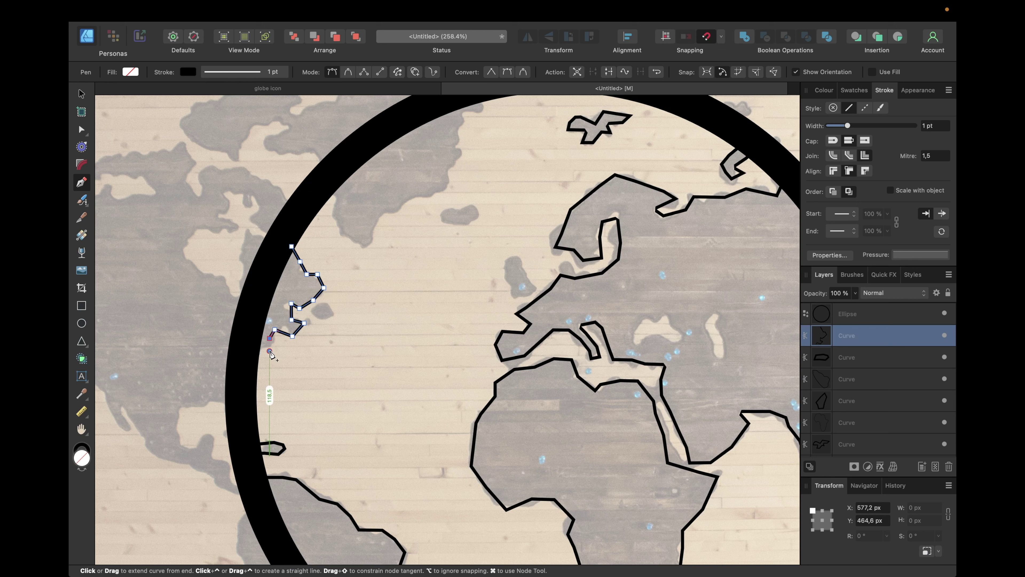
{"action": "left_click", "coordinate": [270, 351]}
{"action": "left_click", "coordinate": [252, 348]}
{"action": "left_click", "coordinate": [264, 302]}
{"action": "left_click", "coordinate": [269, 274]}
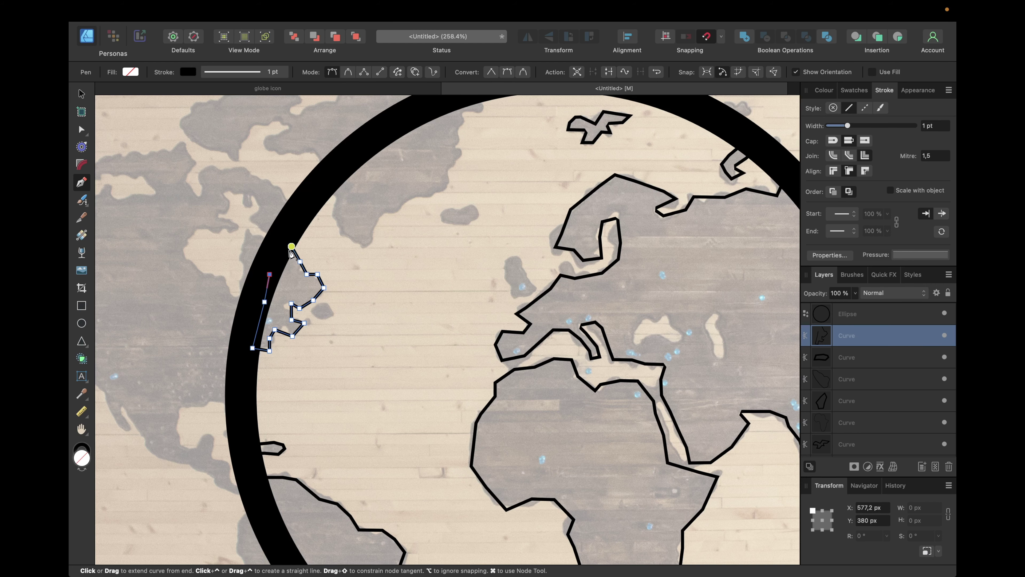
{"action": "left_click", "coordinate": [291, 246]}
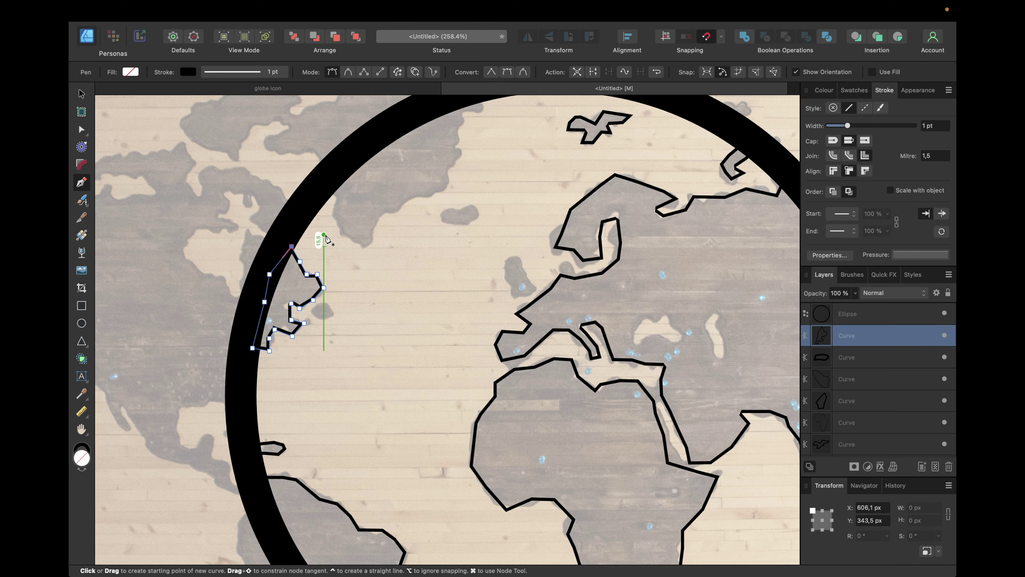
{"action": "scroll", "coordinate": [322, 236], "scroll_direction": "down", "scroll_amount": 5}
{"action": "scroll", "coordinate": [322, 236], "scroll_direction": "right", "scroll_amount": 4}
{"action": "scroll", "coordinate": [321, 234], "scroll_direction": "up", "scroll_amount": 5}
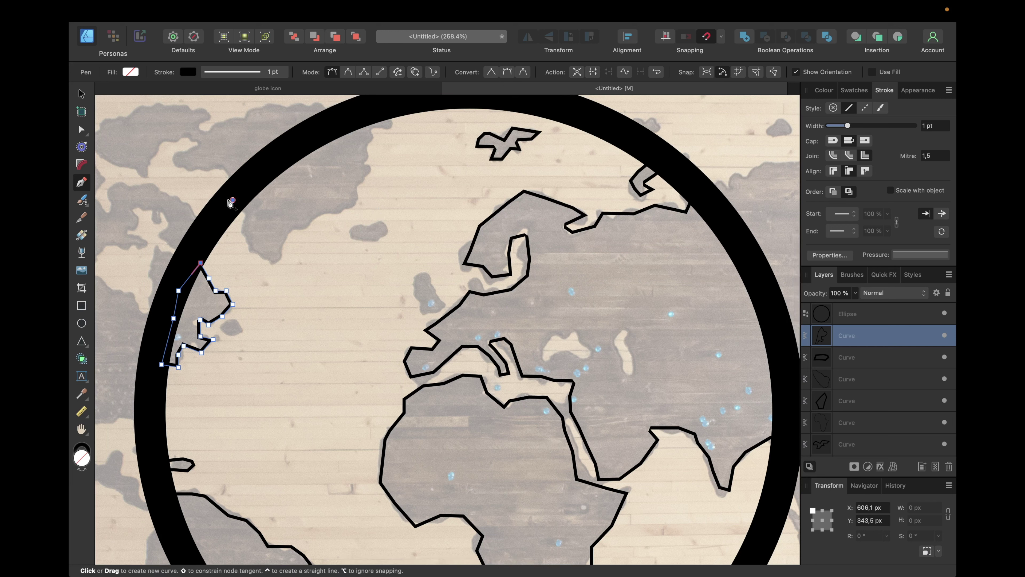
- Trace the upper-left landmass's coastline eastward
{"action": "left_click", "coordinate": [232, 199]}
{"action": "left_click", "coordinate": [245, 216]}
{"action": "left_click", "coordinate": [244, 239]}
{"action": "left_click", "coordinate": [257, 255]}
{"action": "left_click", "coordinate": [274, 255]}
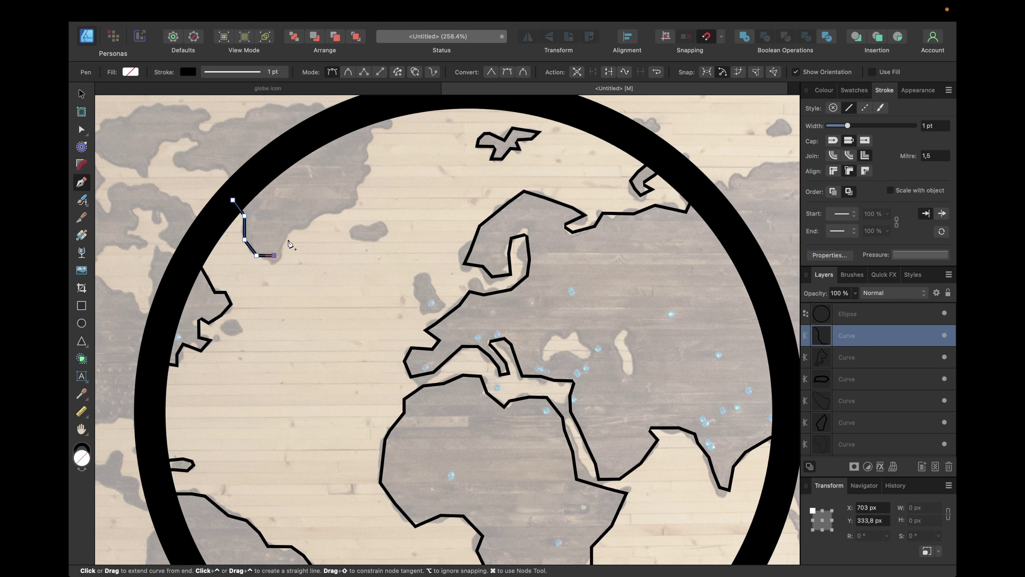
{"action": "left_click", "coordinate": [288, 237]}
{"action": "left_click", "coordinate": [310, 223]}
{"action": "left_click", "coordinate": [335, 210]}
{"action": "left_click", "coordinate": [361, 209]}
- Continue the upper-left landmass up to the ring, back along its edge and close it
{"action": "left_click", "coordinate": [361, 184]}
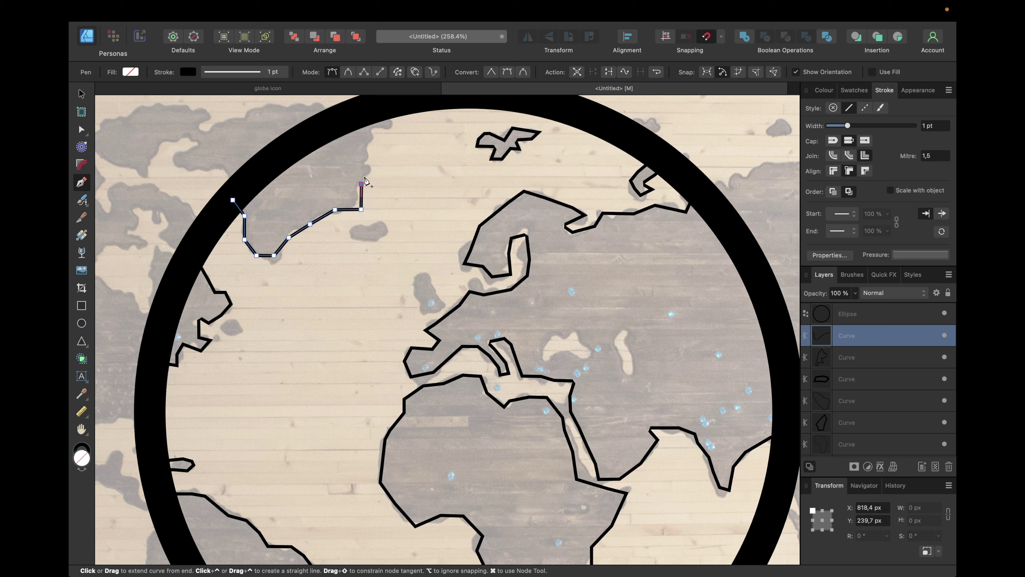
{"action": "left_click", "coordinate": [373, 164]}
{"action": "left_click", "coordinate": [367, 145]}
{"action": "left_click", "coordinate": [391, 125]}
{"action": "left_click", "coordinate": [385, 109]}
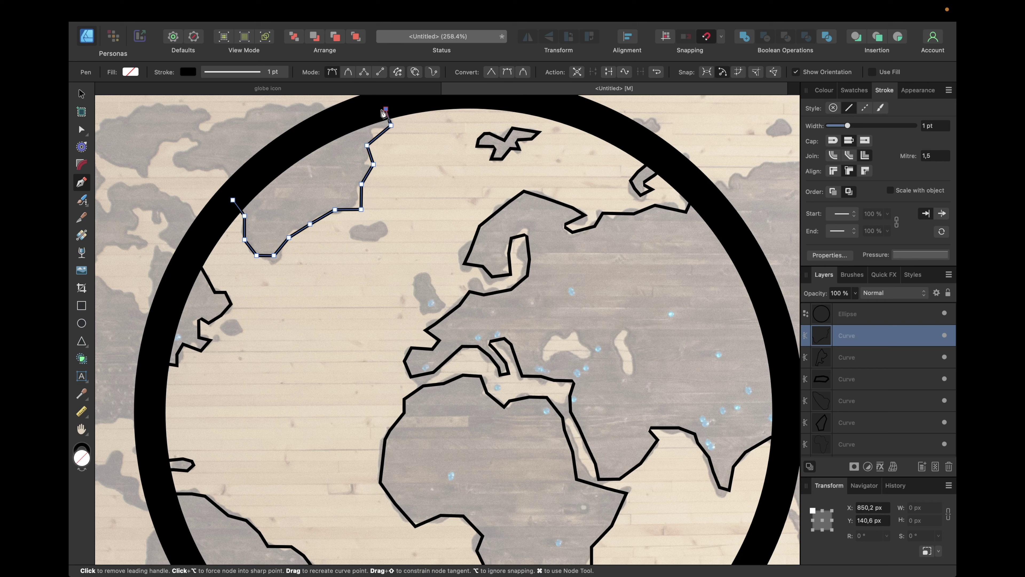
{"action": "left_click", "coordinate": [344, 122]}
{"action": "left_click", "coordinate": [290, 149]}
{"action": "left_click", "coordinate": [252, 175]}
{"action": "left_click", "coordinate": [233, 197]}
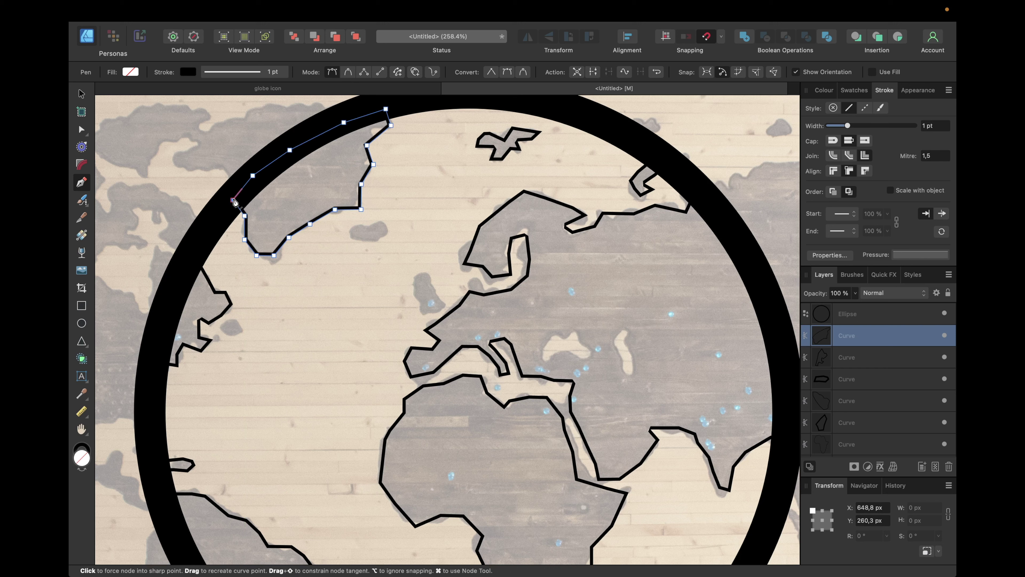
- Outline the small island west of Europe as a closed curve
{"action": "left_click", "coordinate": [348, 234]}
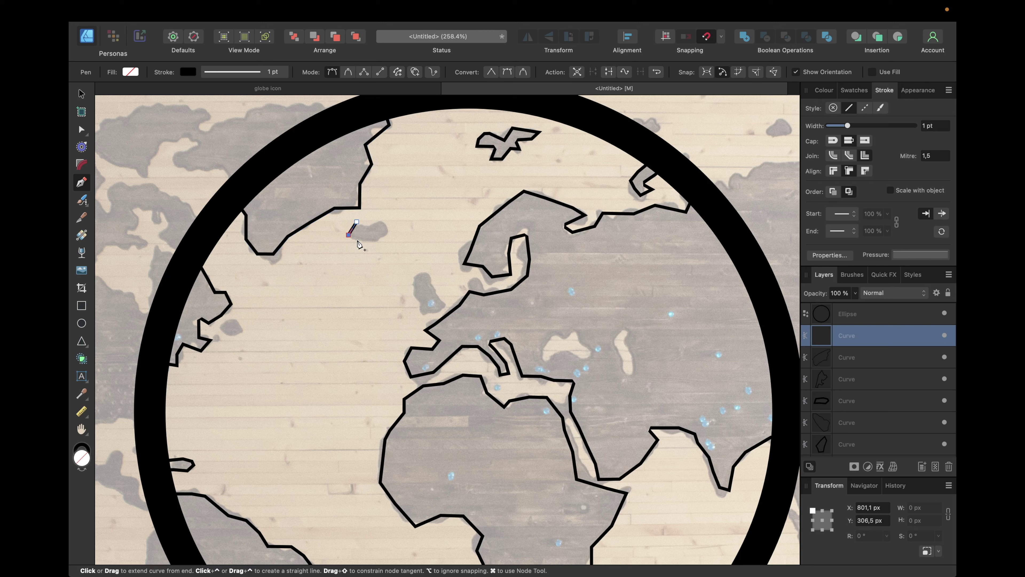
{"action": "left_click", "coordinate": [359, 240]}
{"action": "left_click", "coordinate": [381, 240]}
{"action": "left_click", "coordinate": [391, 230]}
{"action": "left_click", "coordinate": [382, 222]}
{"action": "left_click", "coordinate": [366, 224]}
{"action": "left_click", "coordinate": [356, 221]}
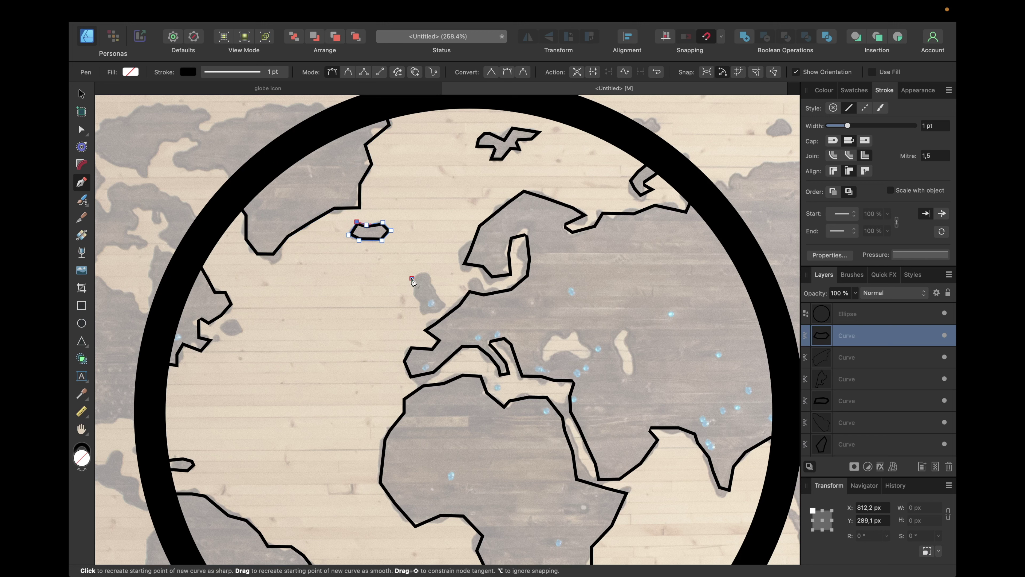
- Trace and close the remaining island's coastline, then fit the page in view
{"action": "left_click", "coordinate": [411, 278]}
{"action": "left_click", "coordinate": [412, 295]}
{"action": "left_click", "coordinate": [417, 302]}
{"action": "left_click", "coordinate": [423, 315]}
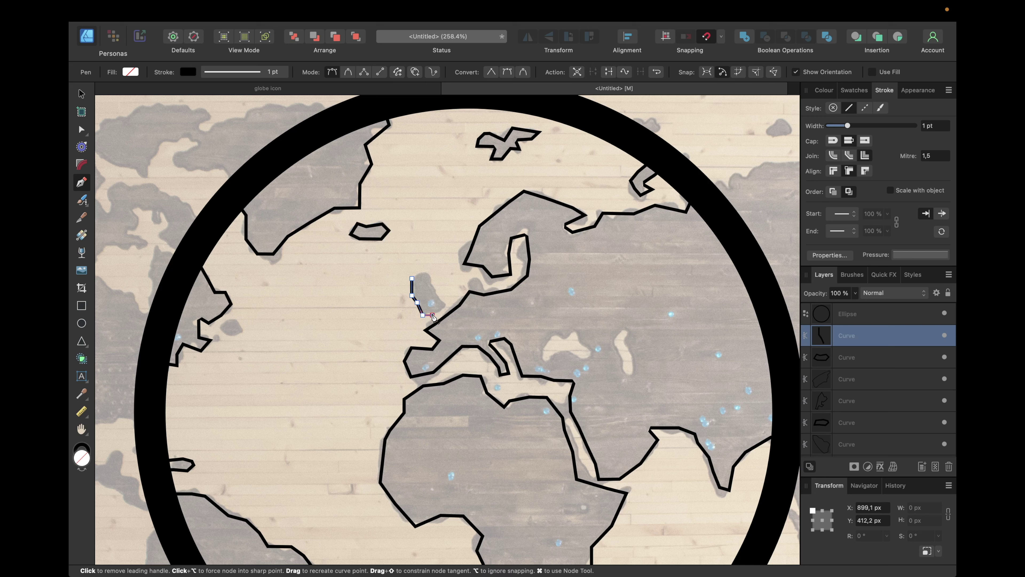
{"action": "left_click", "coordinate": [432, 315]}
{"action": "left_click", "coordinate": [444, 304]}
{"action": "left_click", "coordinate": [439, 296]}
{"action": "left_click", "coordinate": [433, 283]}
{"action": "left_click", "coordinate": [429, 272]}
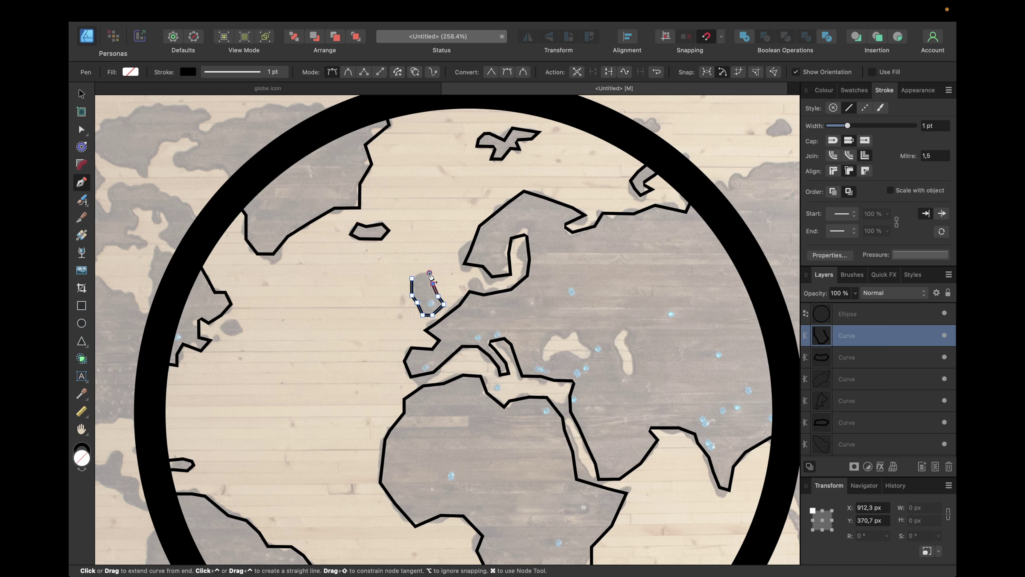
{"action": "left_click", "coordinate": [411, 278]}
{"action": "key", "text": "super+0"}
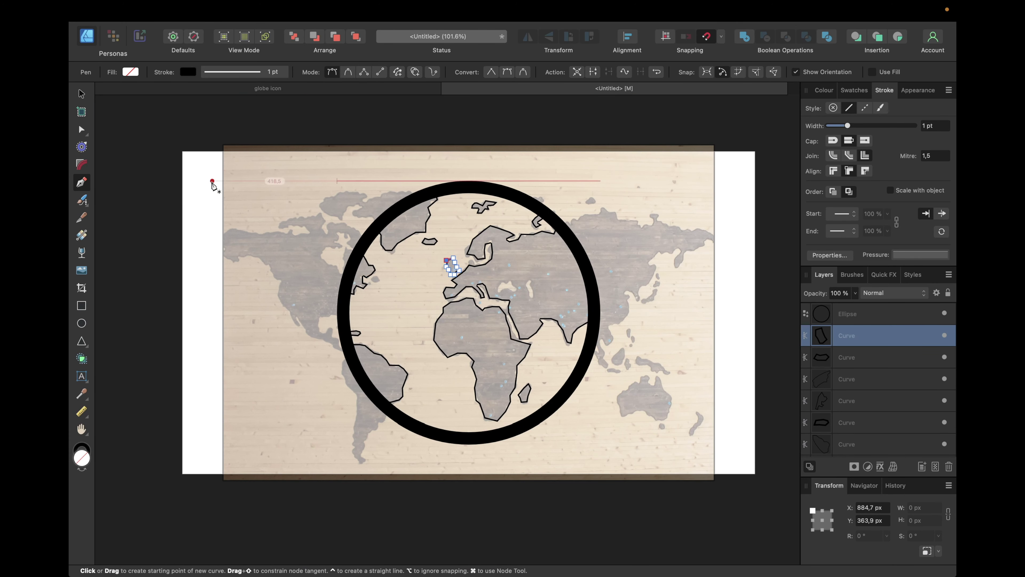
- Select every continent outline except the Ellipse ring and switch to the Node tool
{"action": "left_click", "coordinate": [81, 96]}
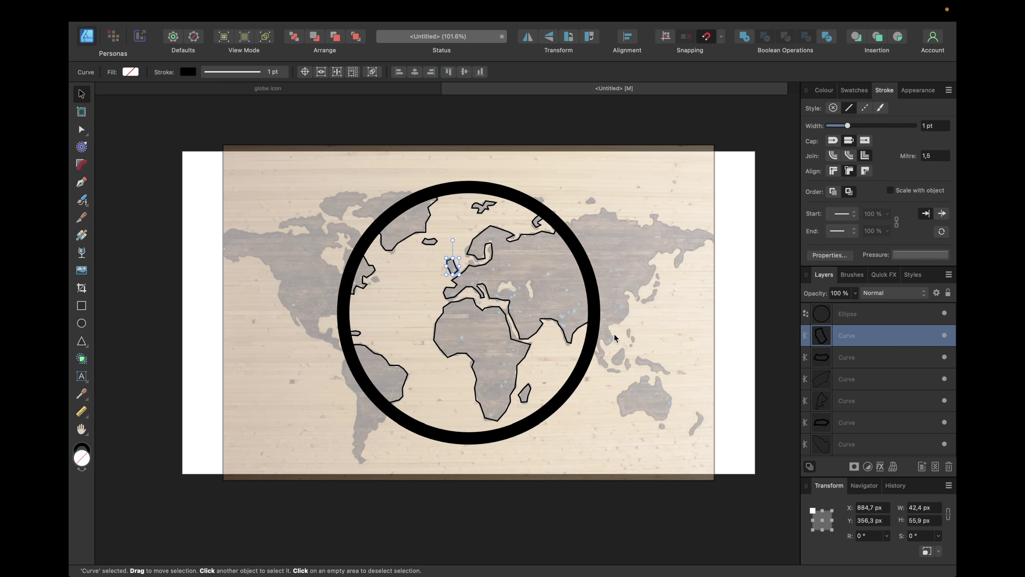
{"action": "left_click_drag", "start_coordinate": [323, 123], "coordinate": [610, 469]}
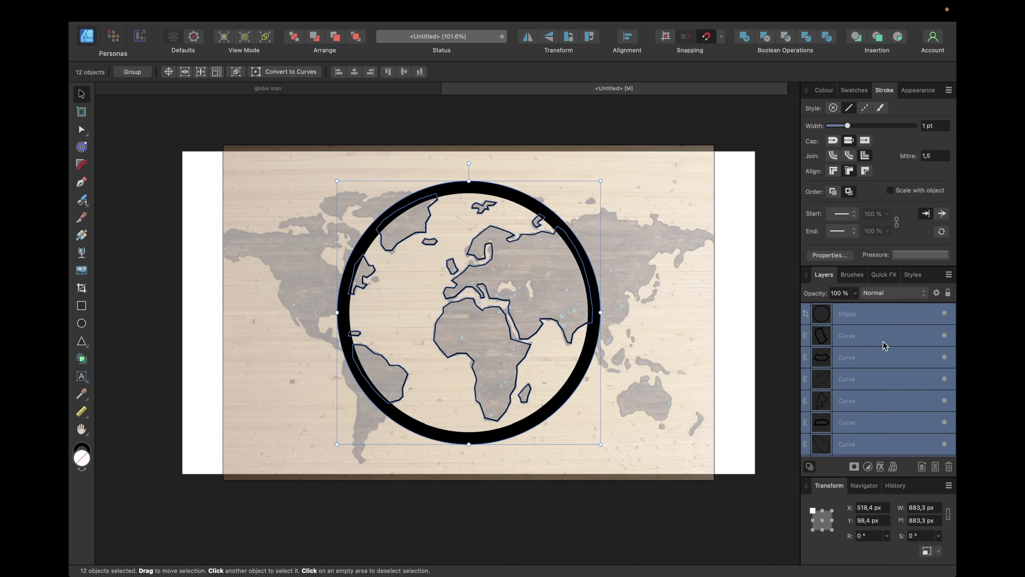
{"action": "left_click", "coordinate": [856, 320], "text": "super"}
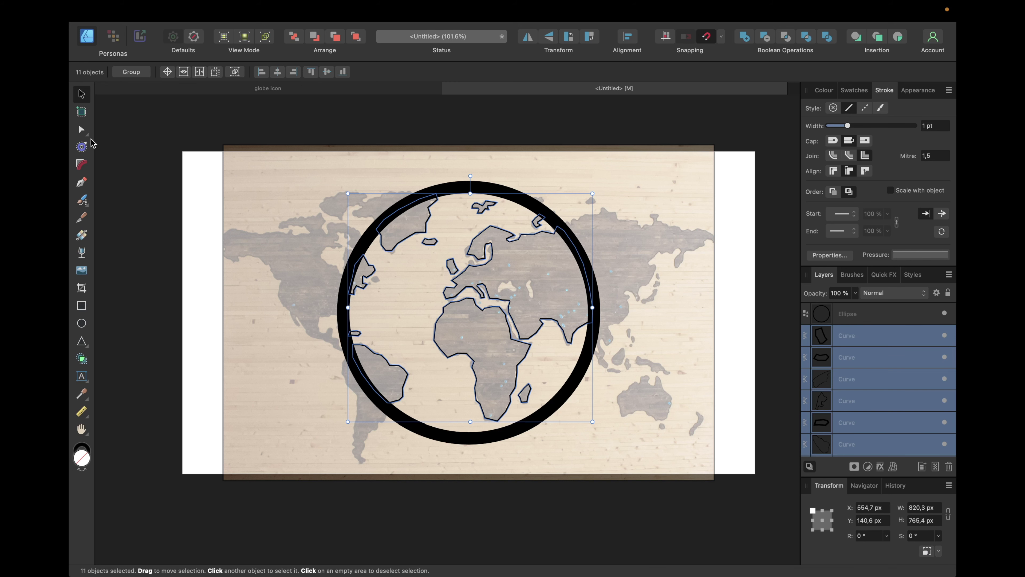
{"action": "left_click", "coordinate": [82, 131]}
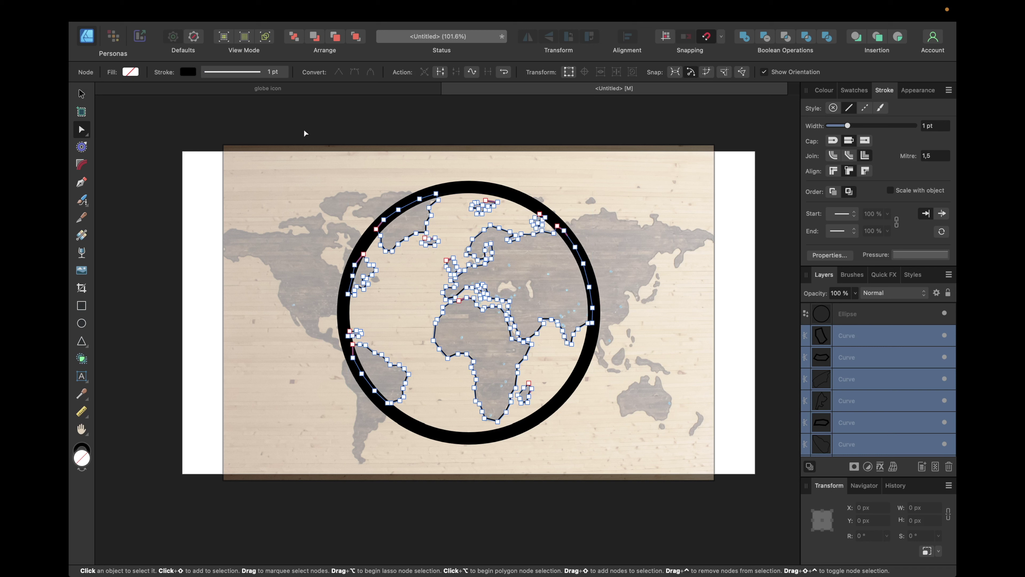
- Convert all continent outline nodes to Smooth, then select the top Curve layer
{"action": "left_click_drag", "start_coordinate": [305, 133], "coordinate": [670, 467]}
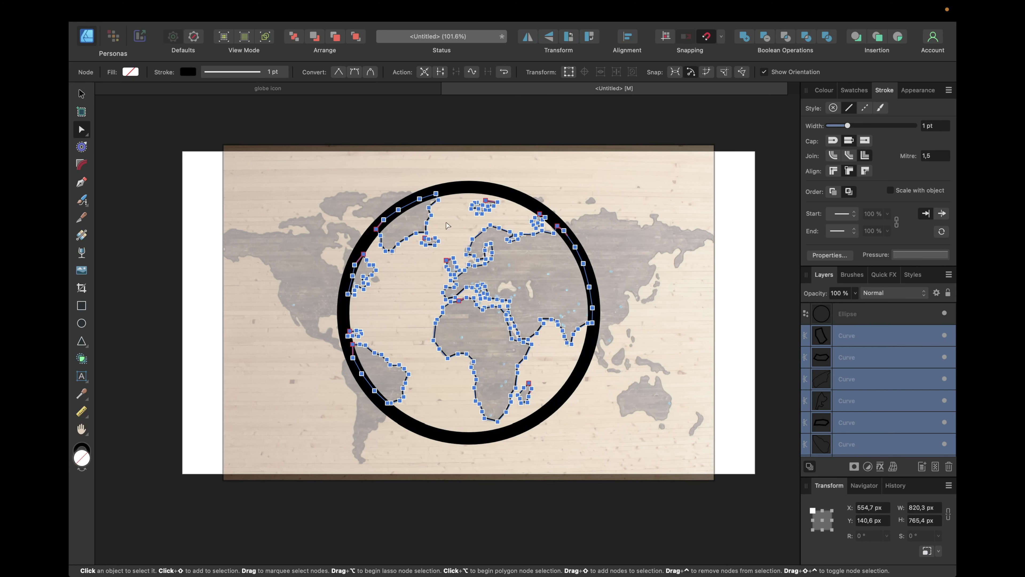
{"action": "left_click", "coordinate": [355, 72]}
{"action": "left_click", "coordinate": [471, 125]}
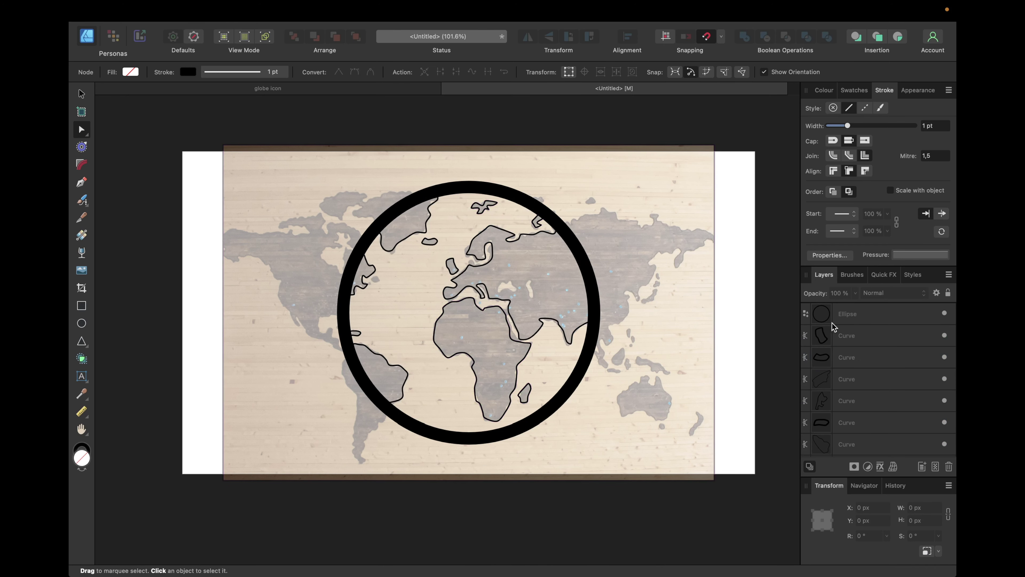
{"action": "left_click", "coordinate": [846, 336]}
{"action": "scroll", "coordinate": [846, 336], "scroll_direction": "down", "scroll_amount": 1}
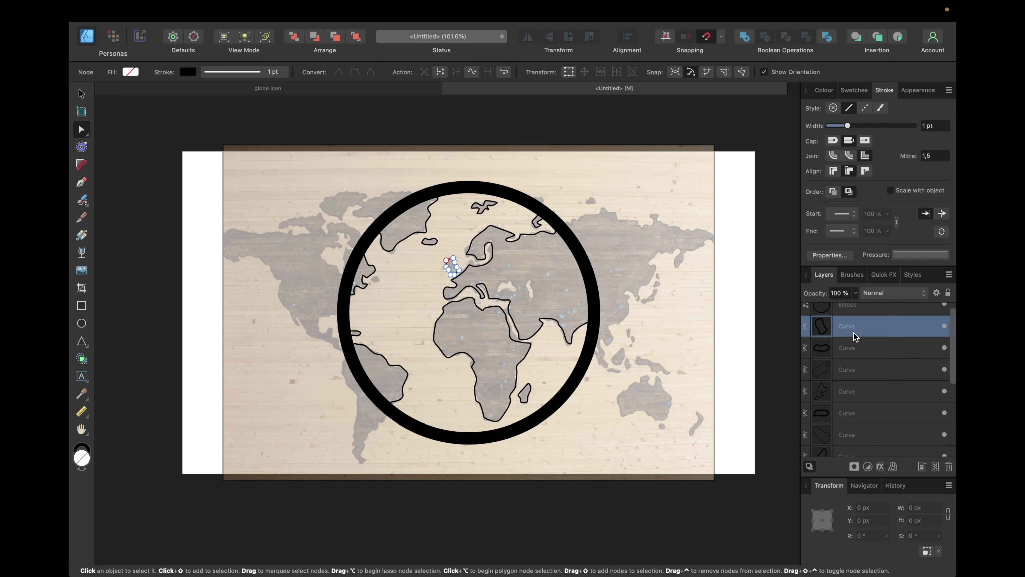
{"action": "scroll", "coordinate": [854, 337], "scroll_direction": "down", "scroll_amount": 5}
- Set all continent Curve layers to no stroke and a black swatch fill
{"action": "left_click", "coordinate": [873, 404], "text": "shift"}
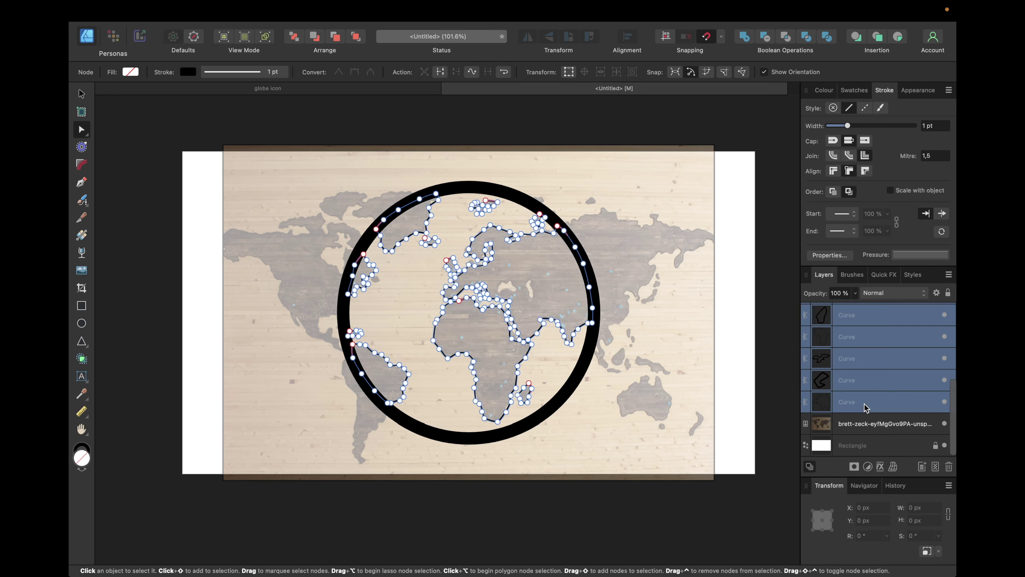
{"action": "left_click", "coordinate": [831, 90]}
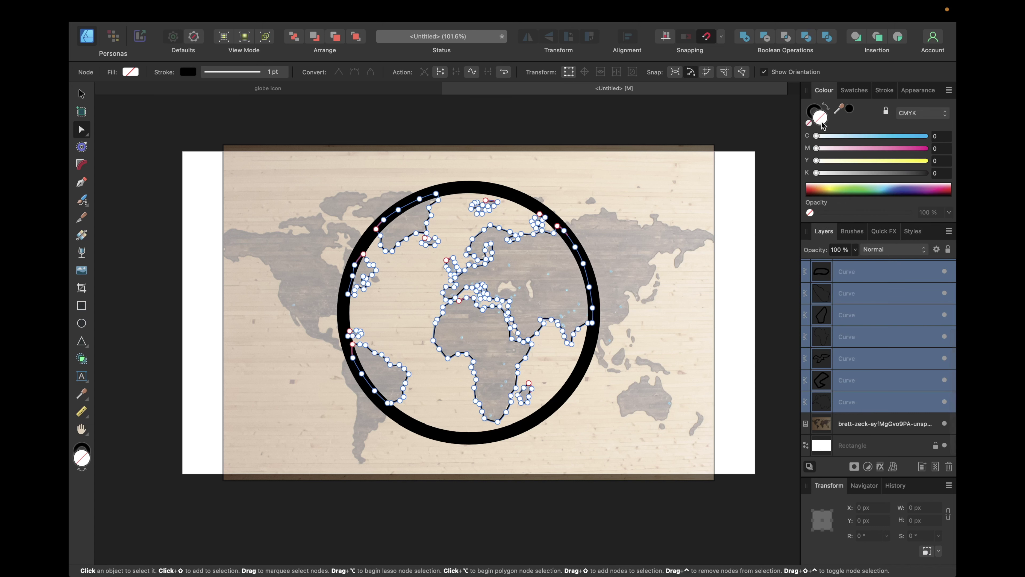
{"action": "left_click", "coordinate": [810, 118]}
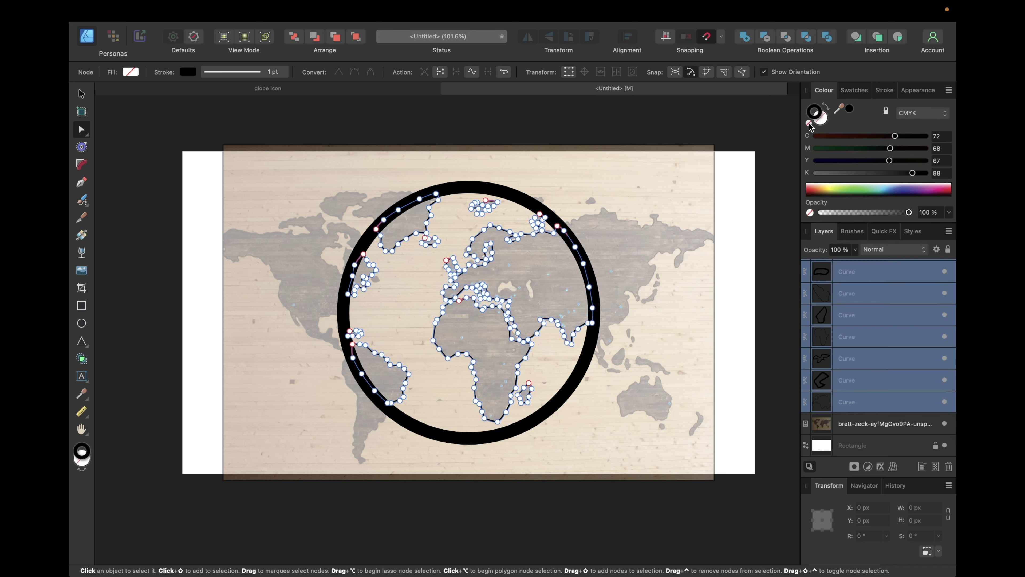
{"action": "left_click", "coordinate": [809, 123]}
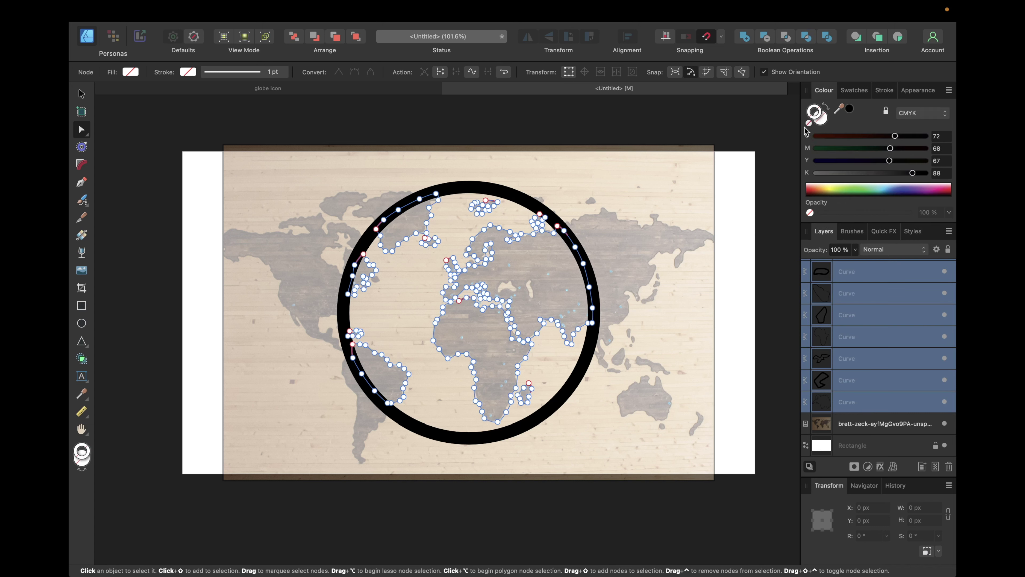
{"action": "left_click", "coordinate": [822, 123]}
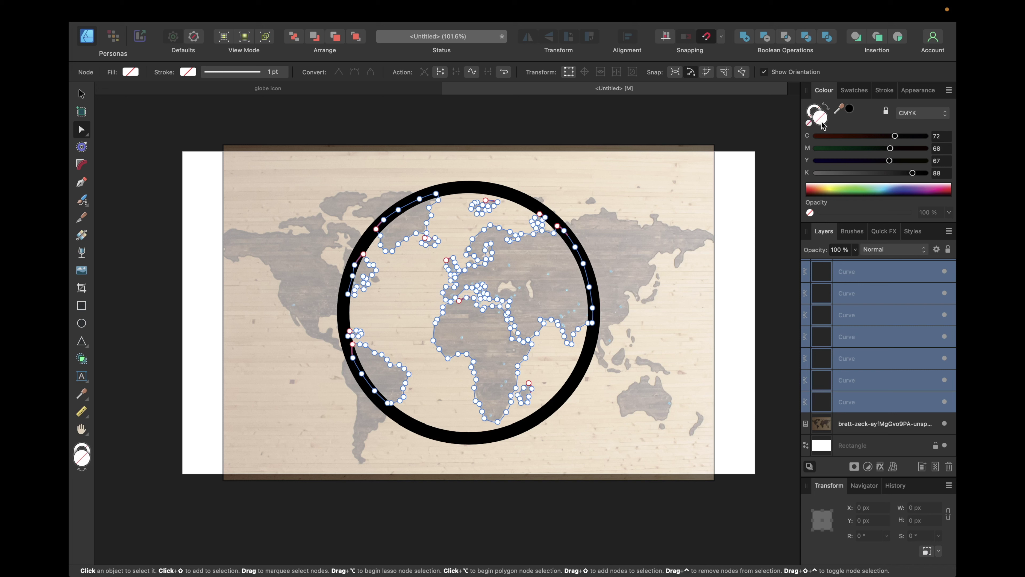
{"action": "left_click", "coordinate": [856, 90]}
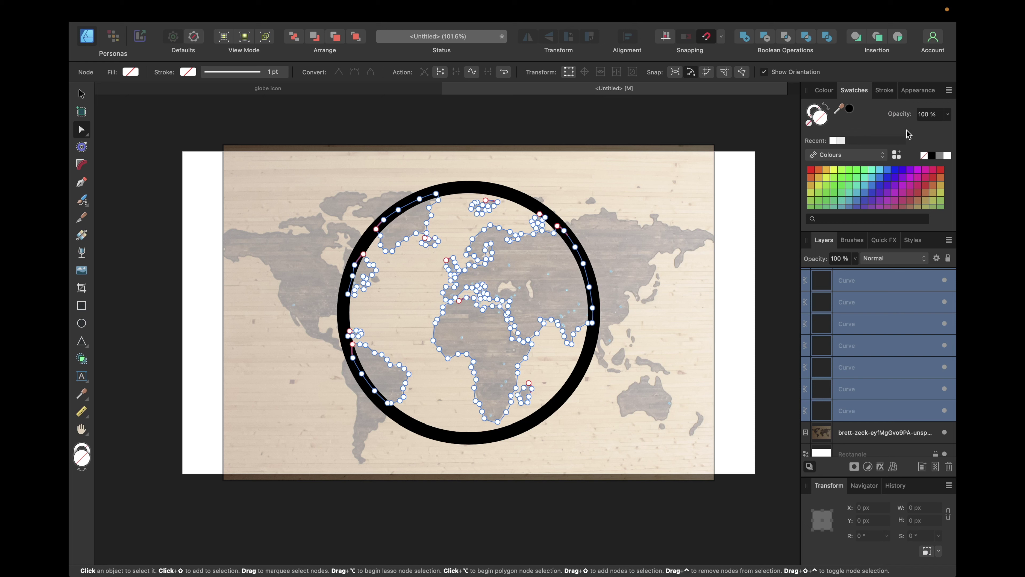
{"action": "left_click", "coordinate": [932, 156]}
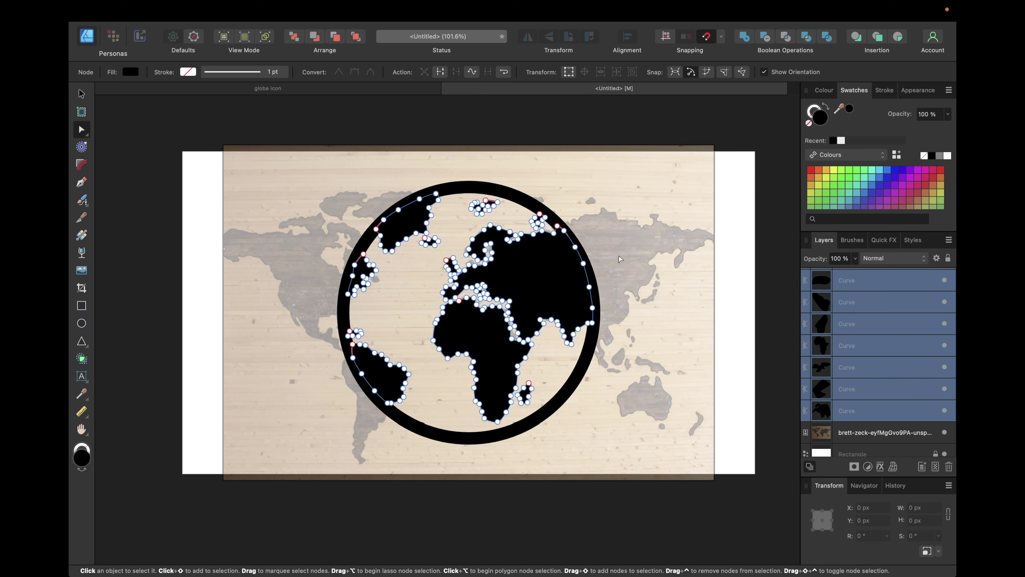
- Delete the wood world map reference image
{"action": "left_click", "coordinate": [757, 199]}
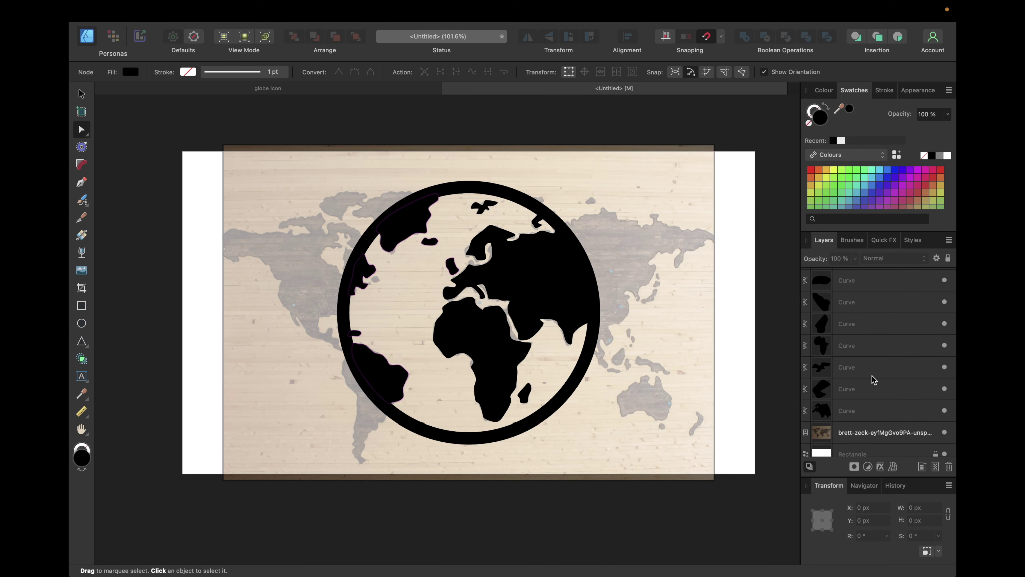
{"action": "left_click", "coordinate": [852, 432]}
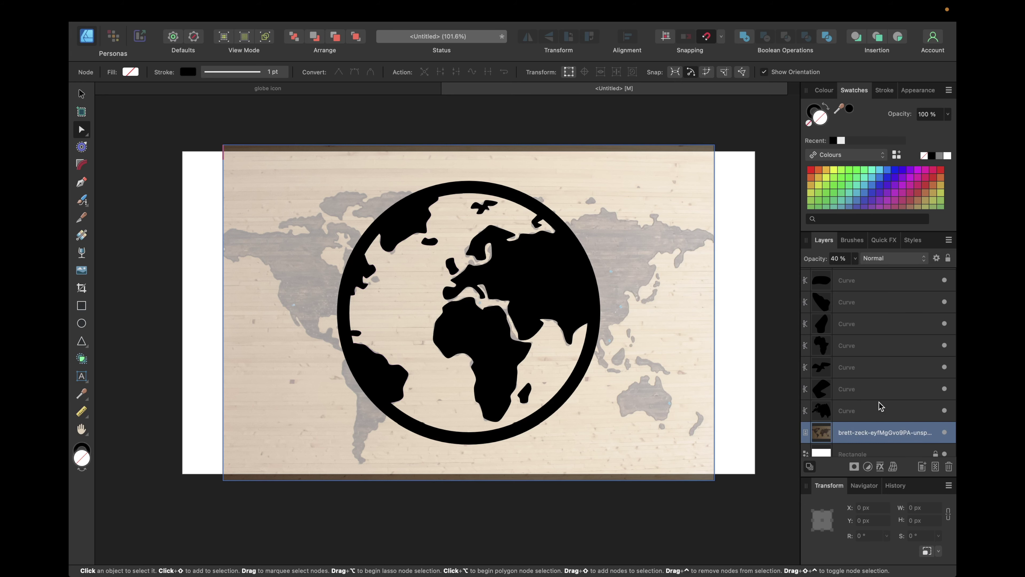
{"action": "key", "text": "Delete"}
- Expand the ring ellipse's stroke into a filled shape via Layer > Expand Stroke
{"action": "left_click", "coordinate": [768, 291]}
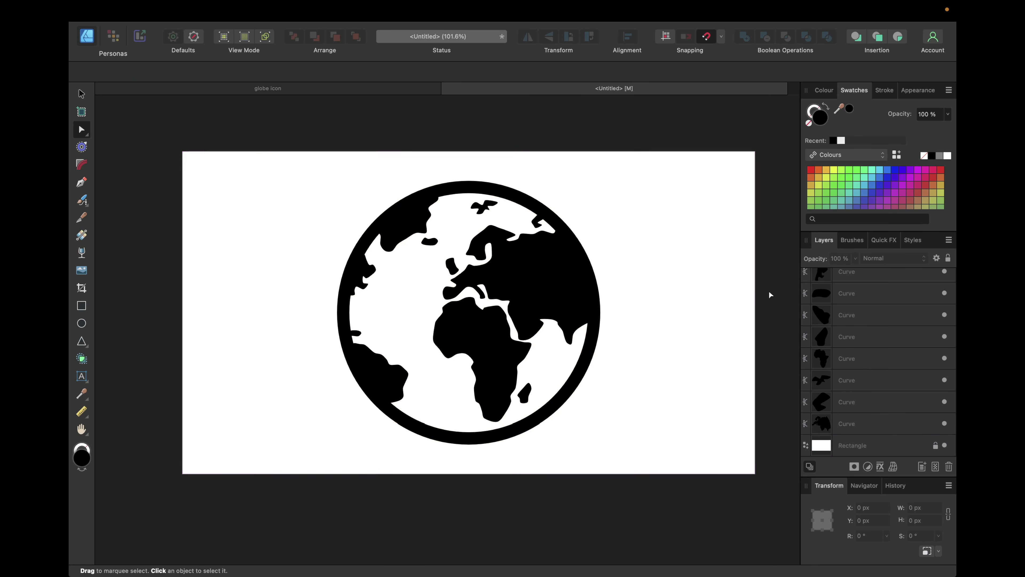
{"action": "scroll", "coordinate": [860, 323], "scroll_direction": "up", "scroll_amount": 3}
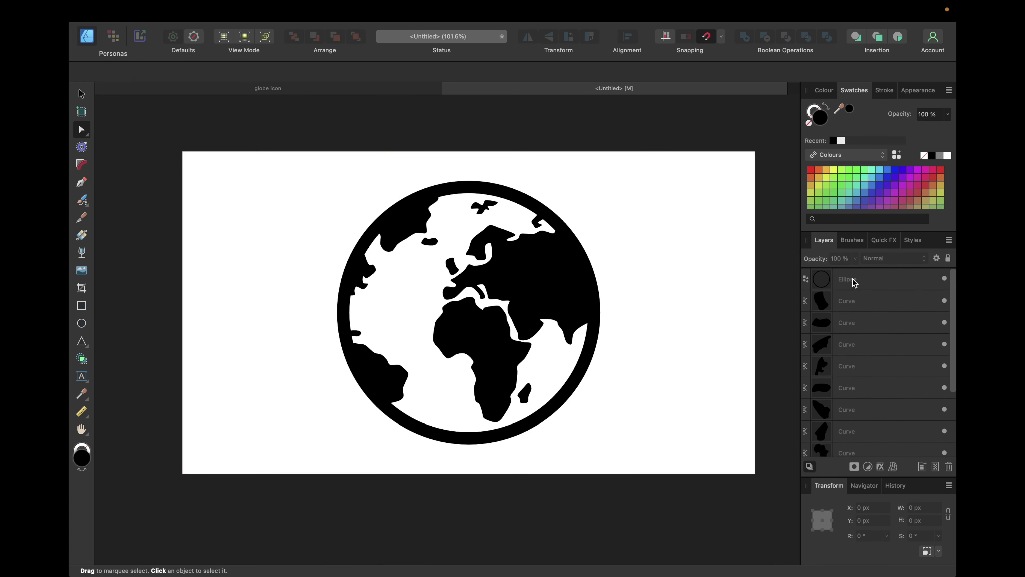
{"action": "left_click", "coordinate": [852, 280]}
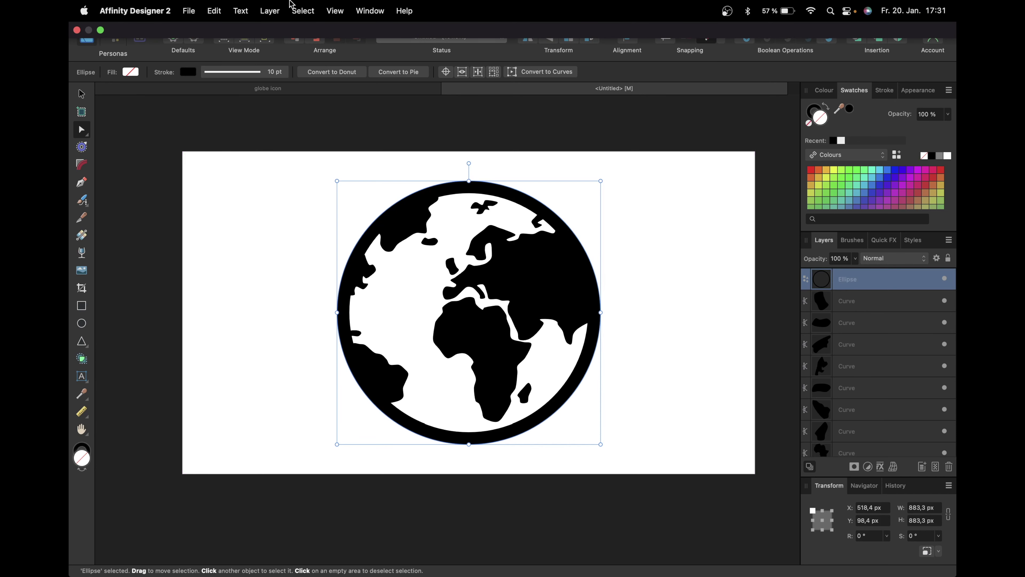
{"action": "left_click", "coordinate": [274, 6]}
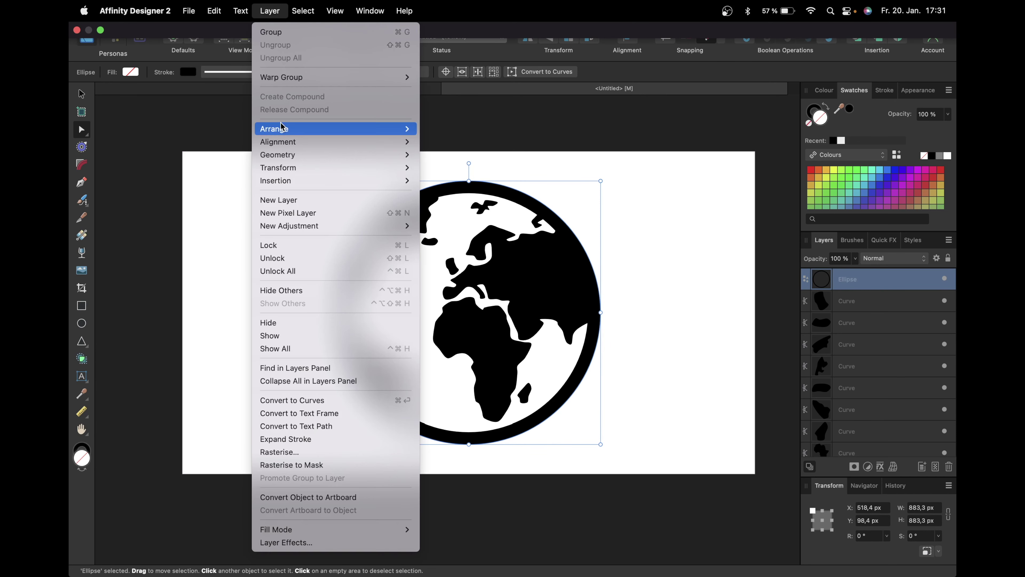
{"action": "left_click", "coordinate": [287, 439]}
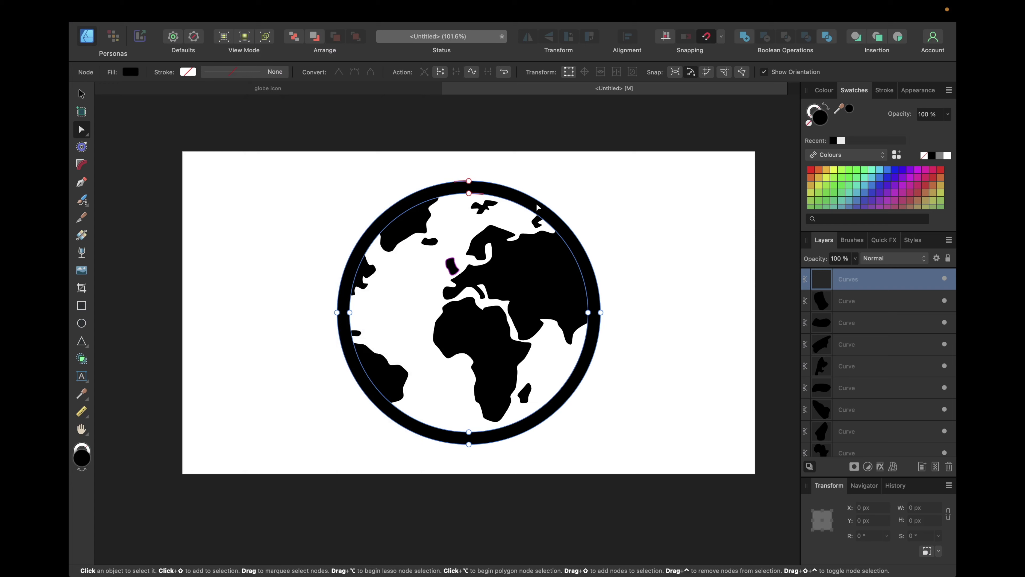
- Merge the ring and all continents into one curve with Boolean Add
{"action": "left_click", "coordinate": [81, 95]}
{"action": "left_click_drag", "start_coordinate": [288, 120], "coordinate": [685, 488]}
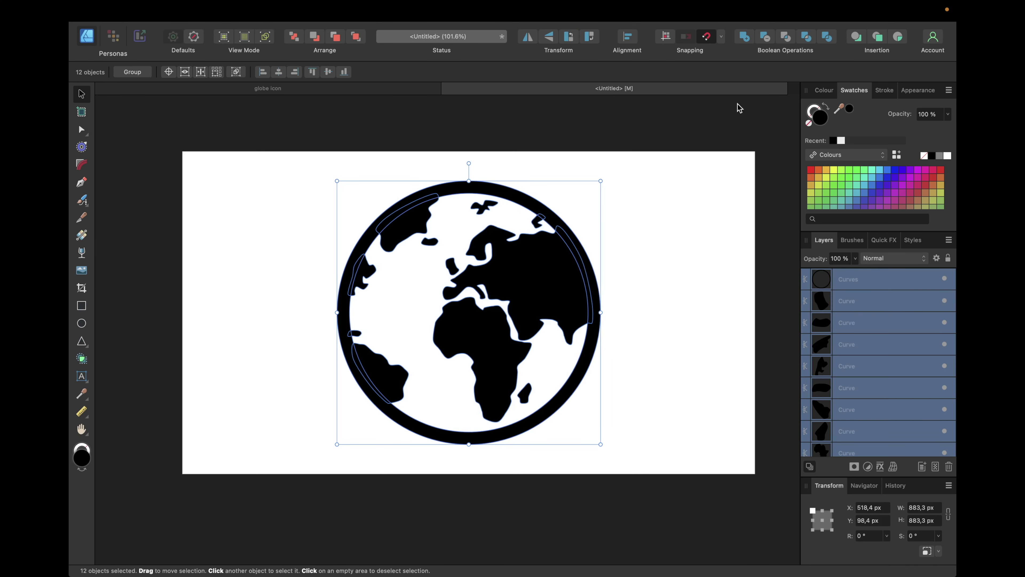
{"action": "left_click", "coordinate": [746, 36]}
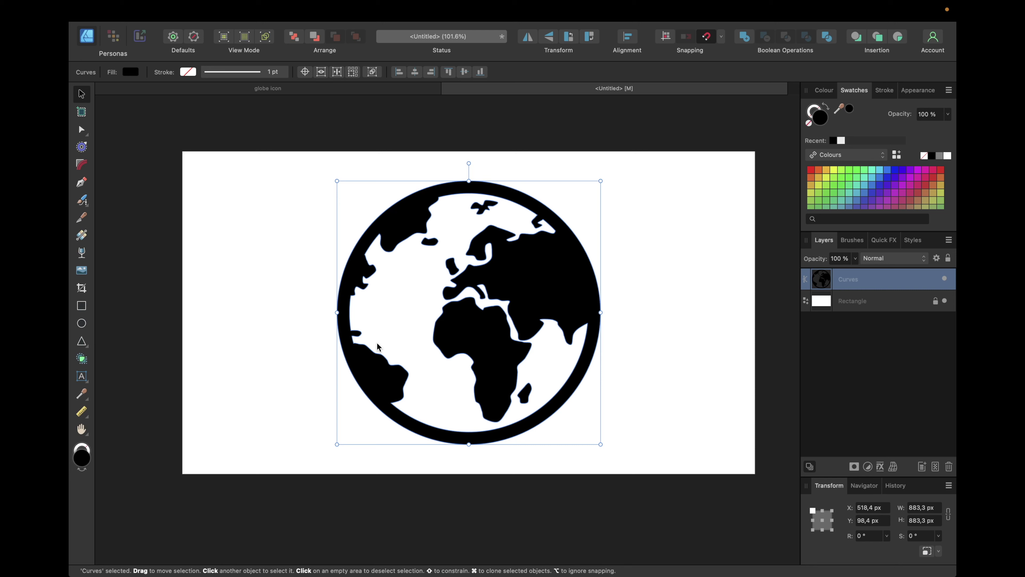
- Apply a lower-left to upper-right linear gradient with a middle stop, then select the globe in the finished document
{"action": "left_click", "coordinate": [82, 236]}
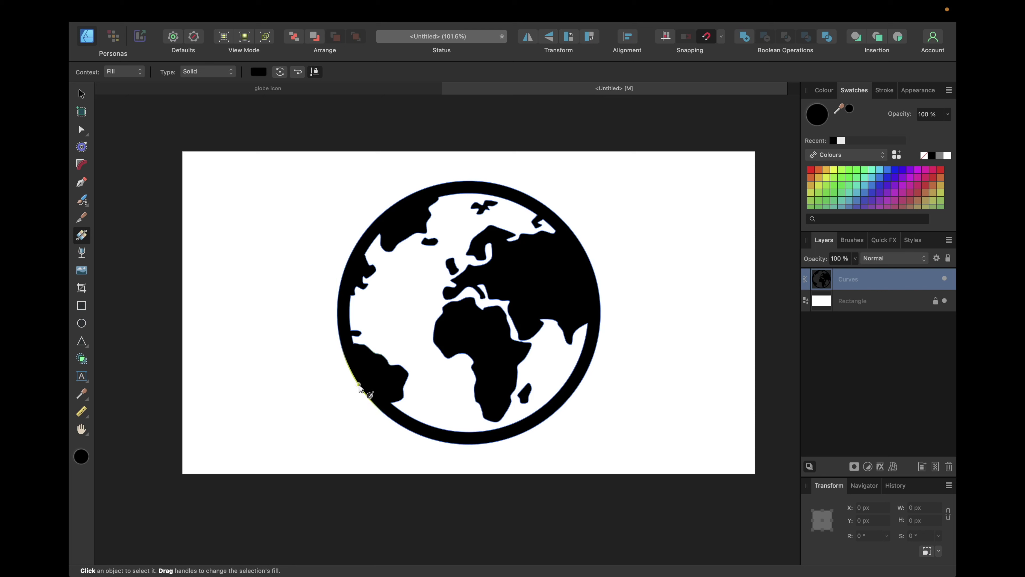
{"action": "left_click_drag", "start_coordinate": [358, 384], "coordinate": [566, 225]}
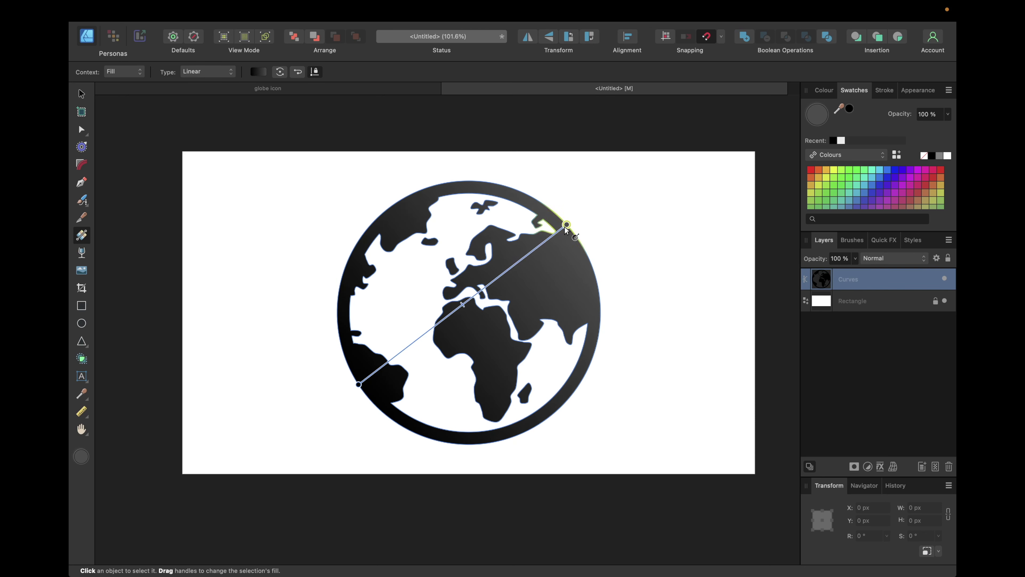
{"action": "left_click", "coordinate": [462, 305]}
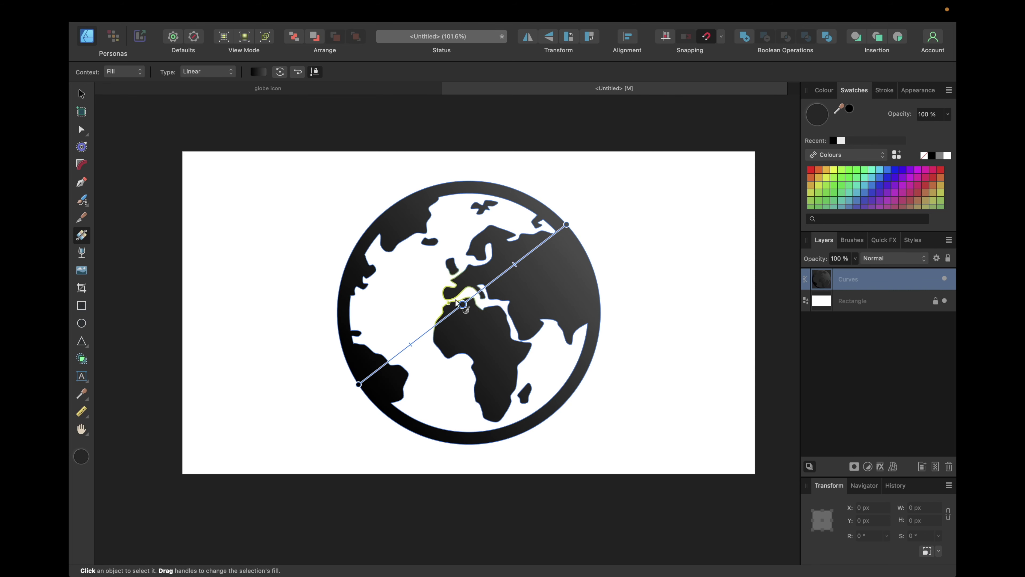
{"action": "left_click", "coordinate": [266, 89]}
{"action": "left_click", "coordinate": [841, 285]}
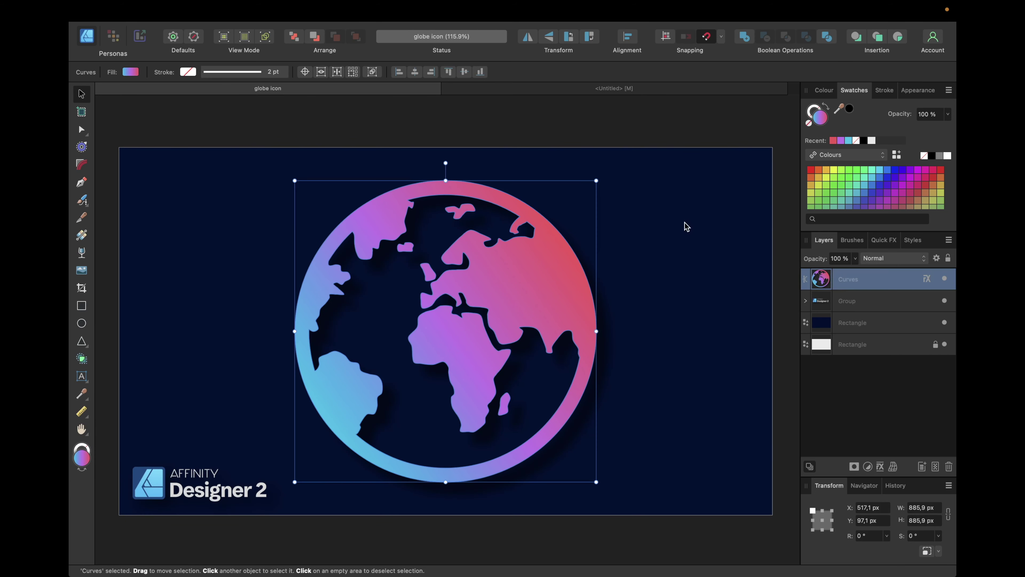
- Copy the reference's cyan 12C2E9 into the Untitled globe's gradient start stop
{"action": "left_click", "coordinate": [81, 239]}
{"action": "left_click", "coordinate": [318, 411]}
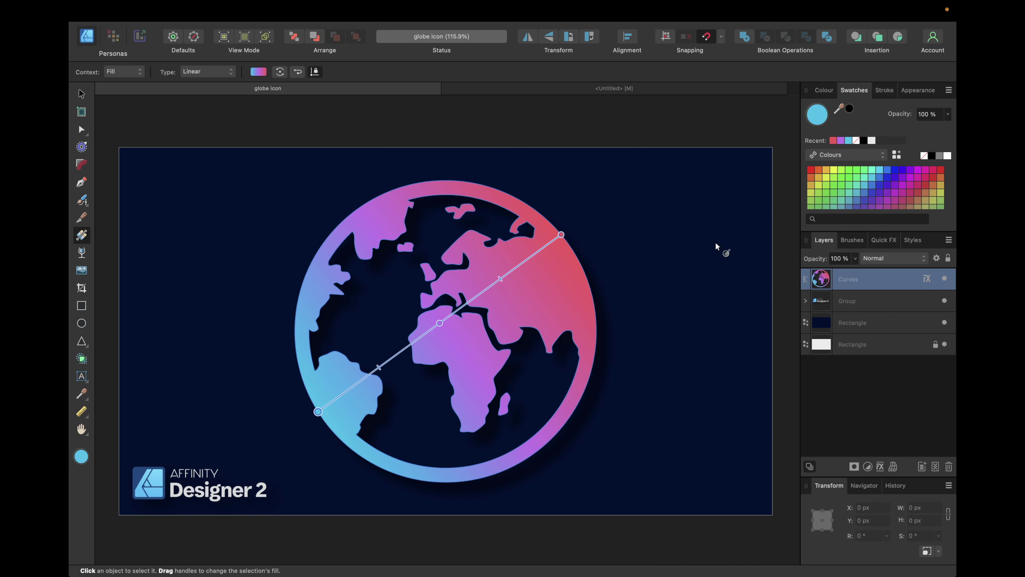
{"action": "double_click", "coordinate": [815, 120]}
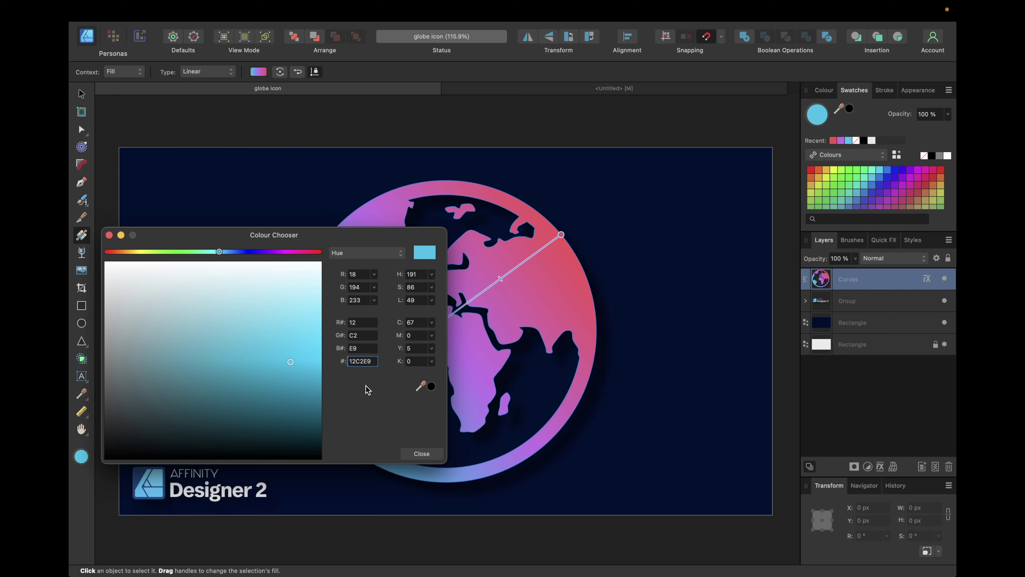
{"action": "double_click", "coordinate": [359, 364]}
{"action": "key", "text": "super+c"}
{"action": "left_click", "coordinate": [539, 88]}
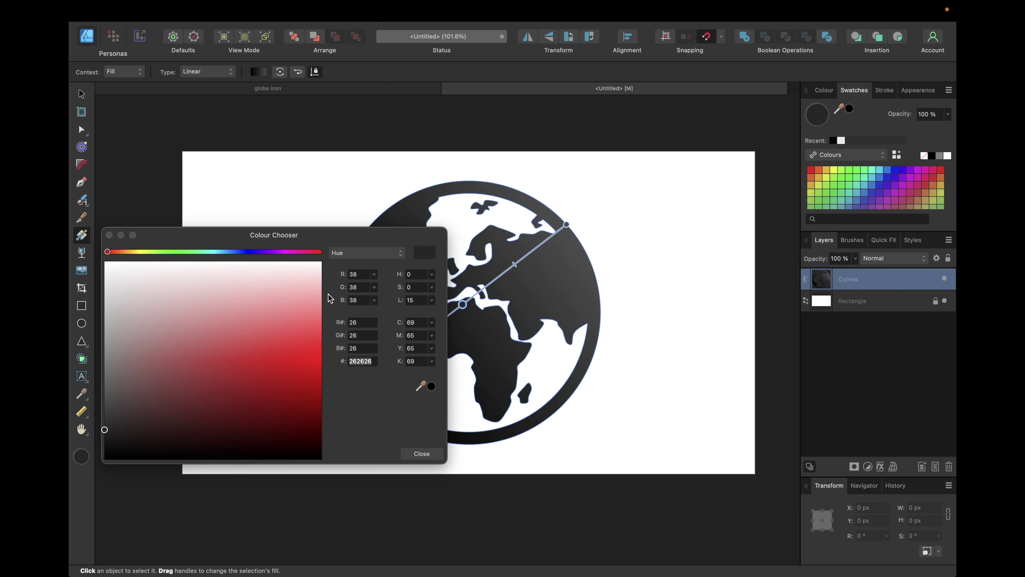
{"action": "left_click", "coordinate": [109, 235]}
{"action": "left_click", "coordinate": [358, 384]}
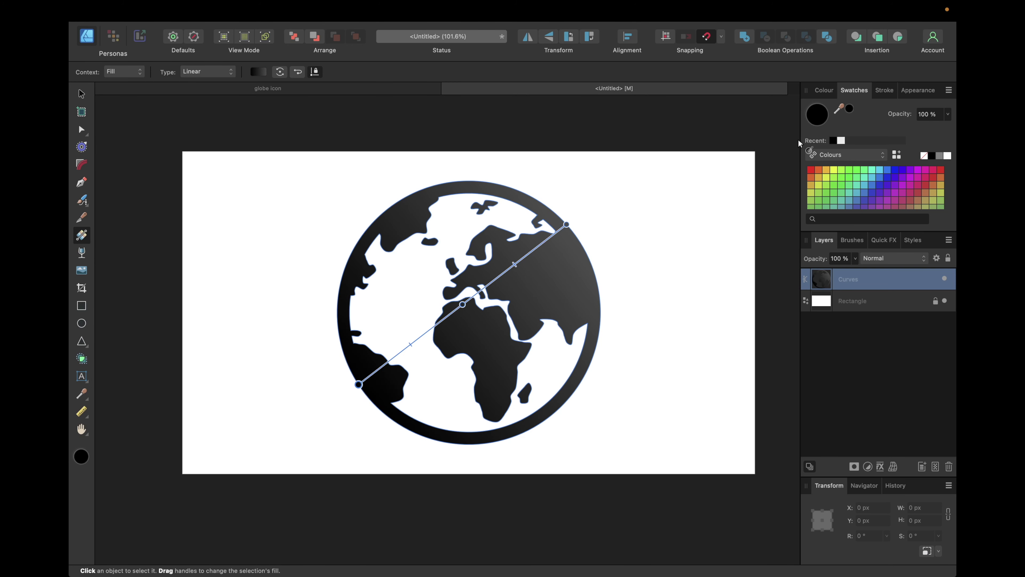
{"action": "double_click", "coordinate": [815, 119]}
{"action": "key", "text": "super+v"}
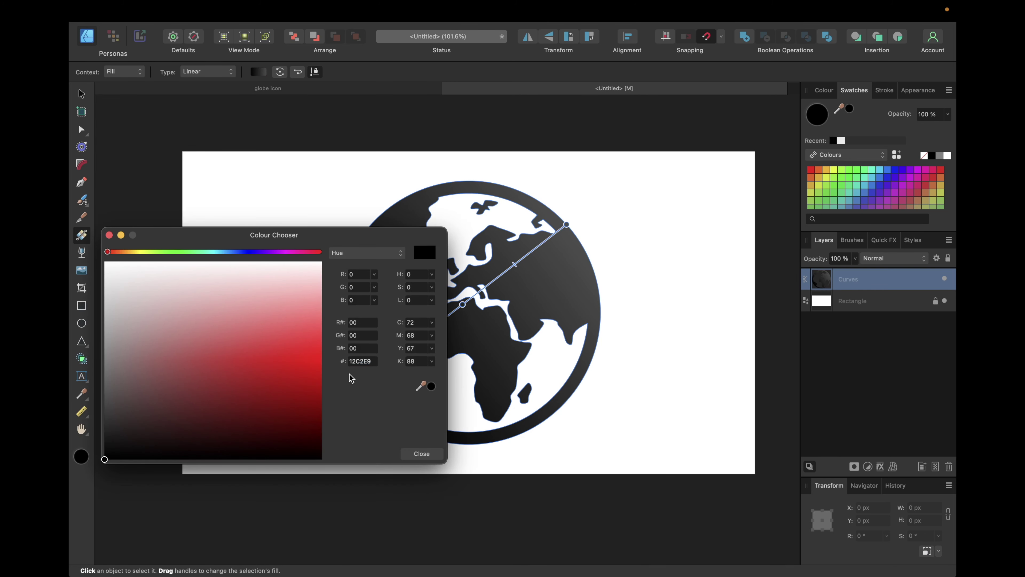
{"action": "key", "text": "Return"}
{"action": "left_click", "coordinate": [109, 234]}
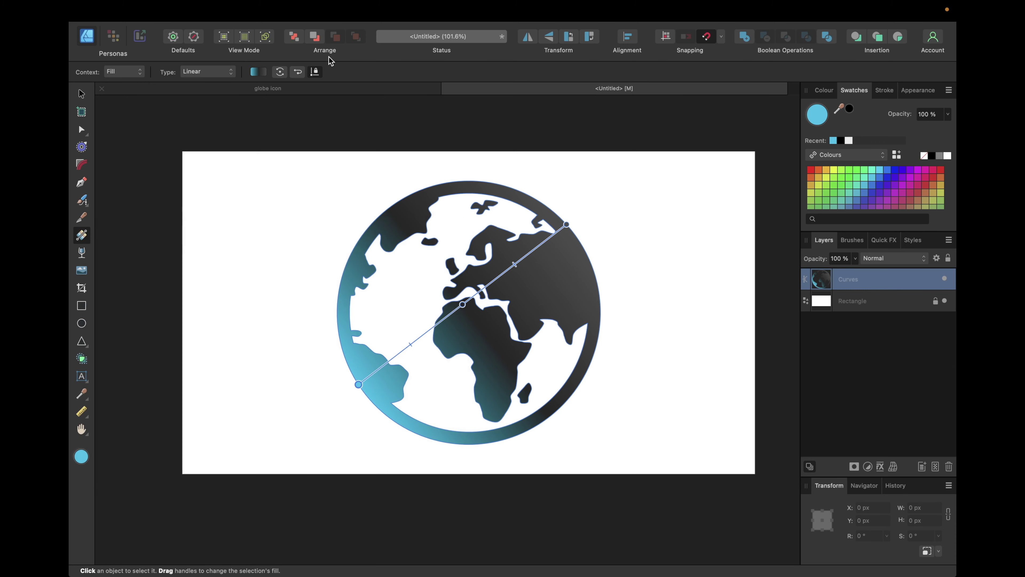
- Copy the reference's purple C471ED into the Untitled globe's middle gradient stop
{"action": "left_click", "coordinate": [307, 93]}
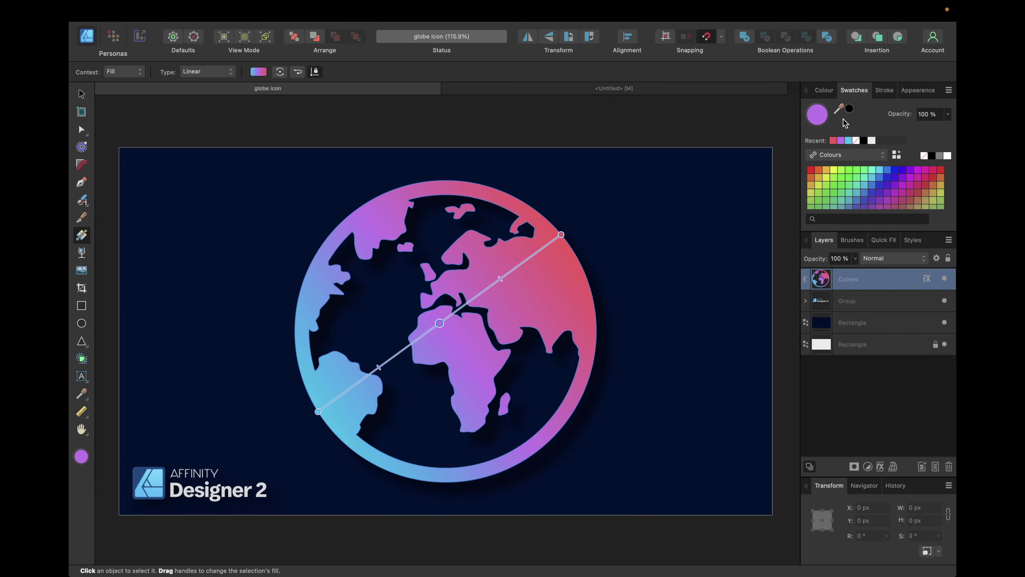
{"action": "double_click", "coordinate": [825, 117]}
{"action": "key", "text": "super+a"}
{"action": "key", "text": "super+c"}
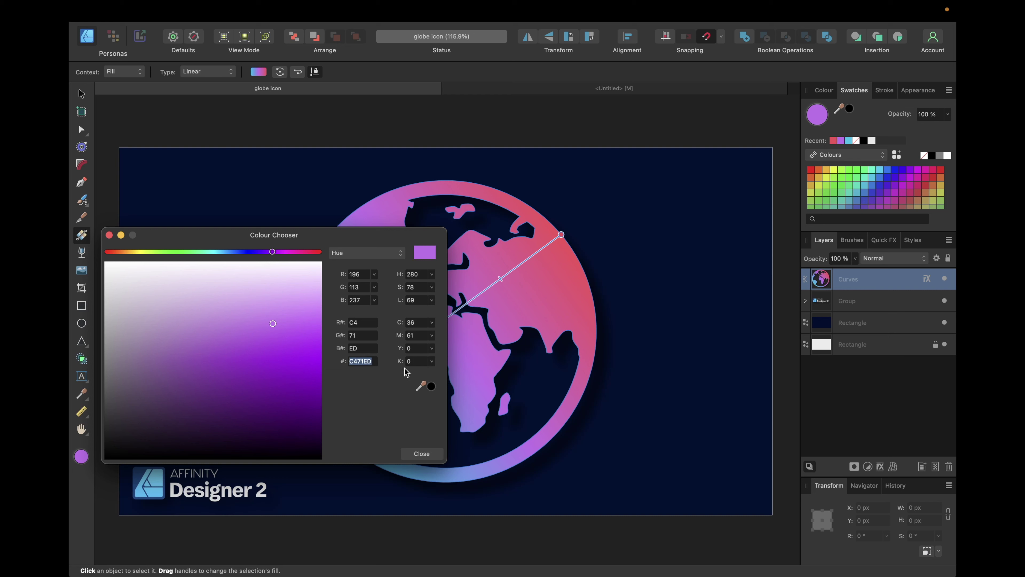
{"action": "left_click", "coordinate": [109, 235]}
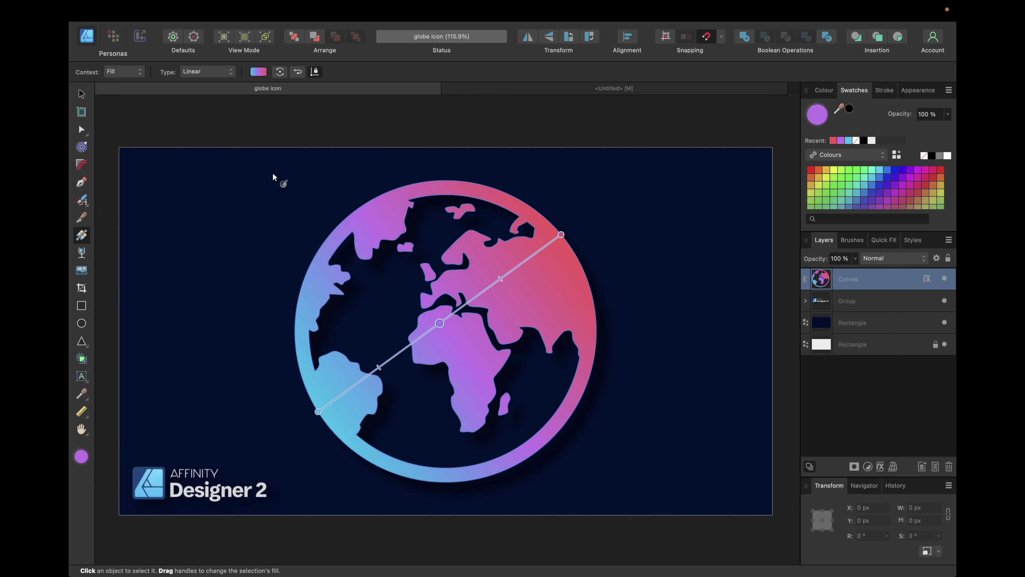
{"action": "left_click", "coordinate": [515, 90]}
{"action": "left_click", "coordinate": [464, 302]}
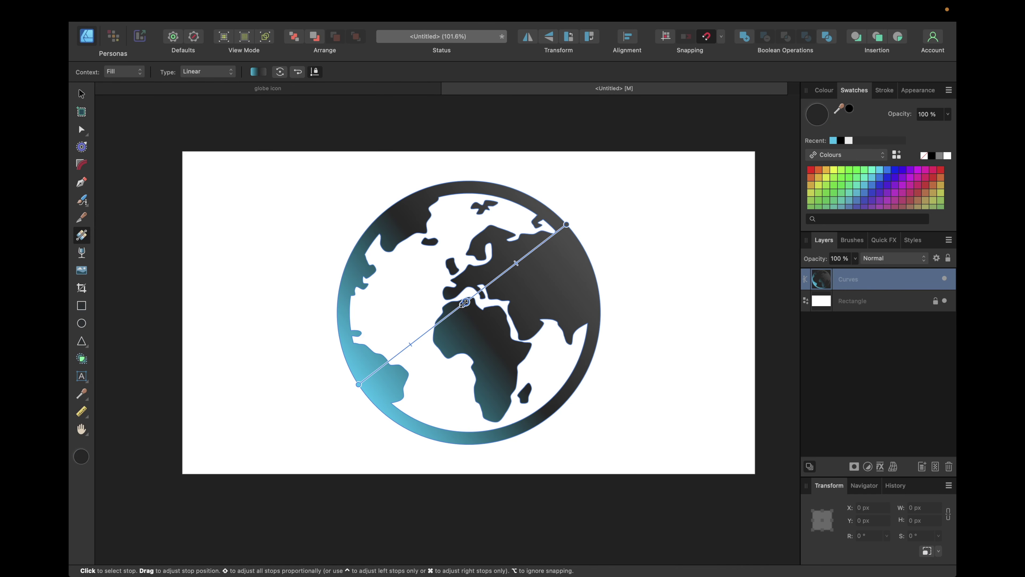
{"action": "double_click", "coordinate": [818, 114]}
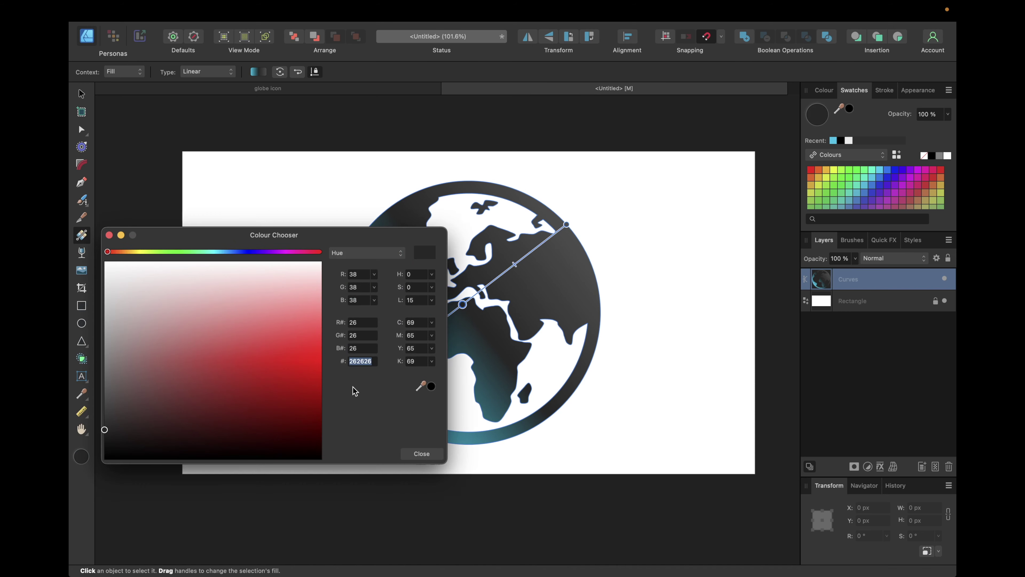
{"action": "key", "text": "super+v"}
{"action": "key", "text": "Return"}
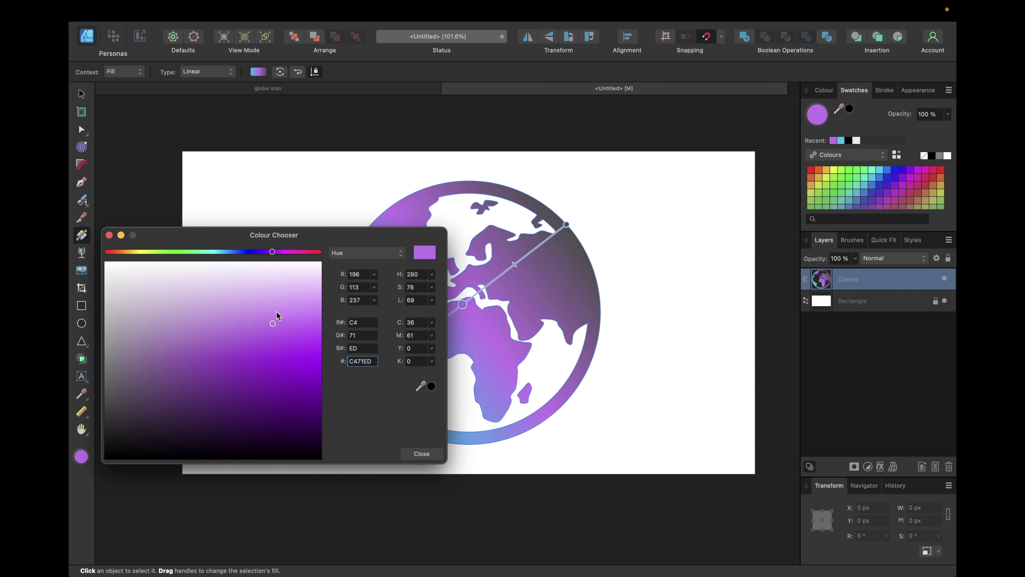
{"action": "left_click", "coordinate": [109, 235]}
- Copy the reference's red F64F59 into the globe's end stop and deselect to review
{"action": "left_click", "coordinate": [311, 92]}
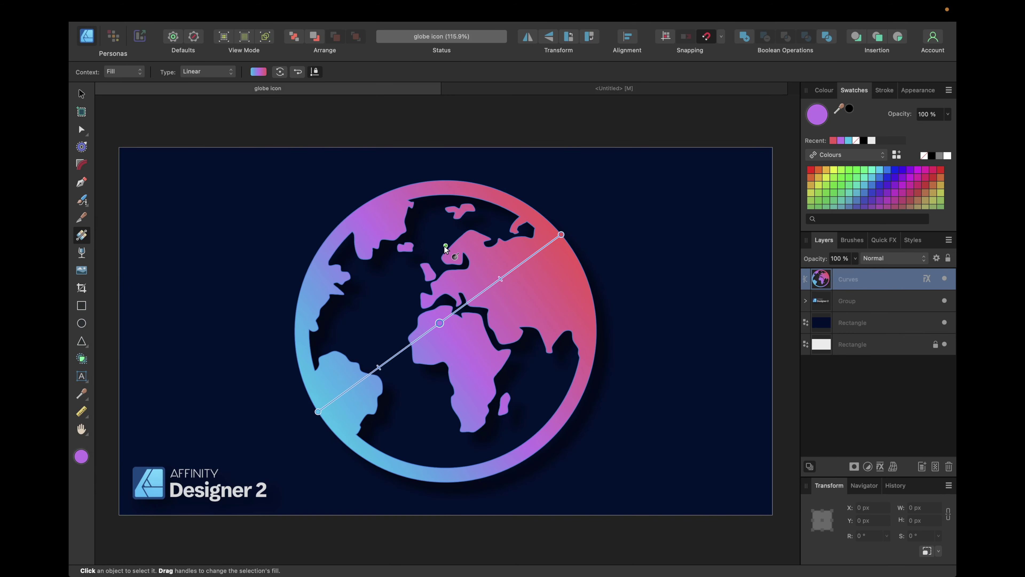
{"action": "left_click", "coordinate": [560, 235]}
{"action": "double_click", "coordinate": [818, 118]}
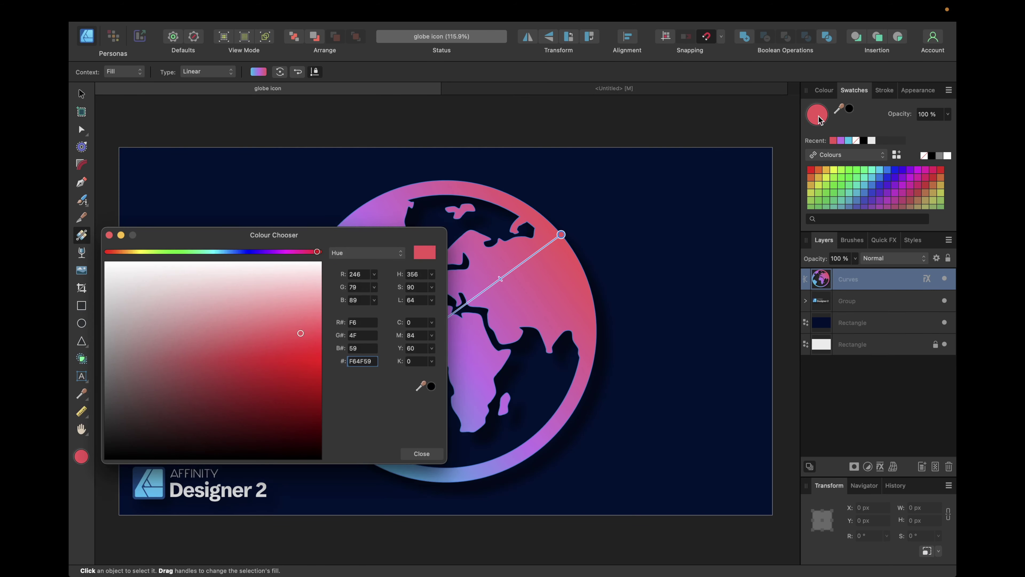
{"action": "double_click", "coordinate": [362, 360]}
{"action": "key", "text": "super+c"}
{"action": "left_click", "coordinate": [109, 234]}
{"action": "left_click", "coordinate": [532, 89]}
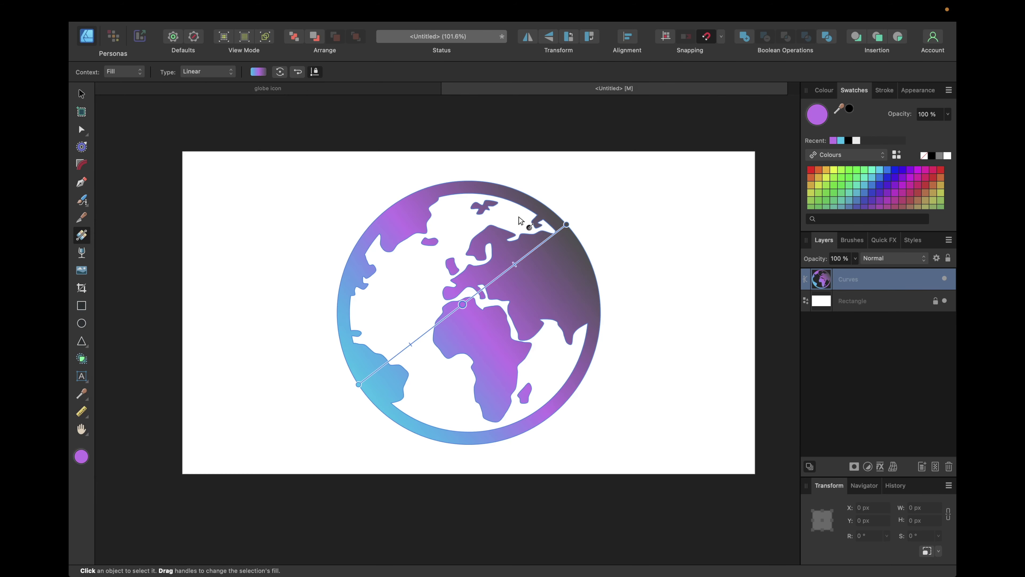
{"action": "left_click", "coordinate": [565, 224]}
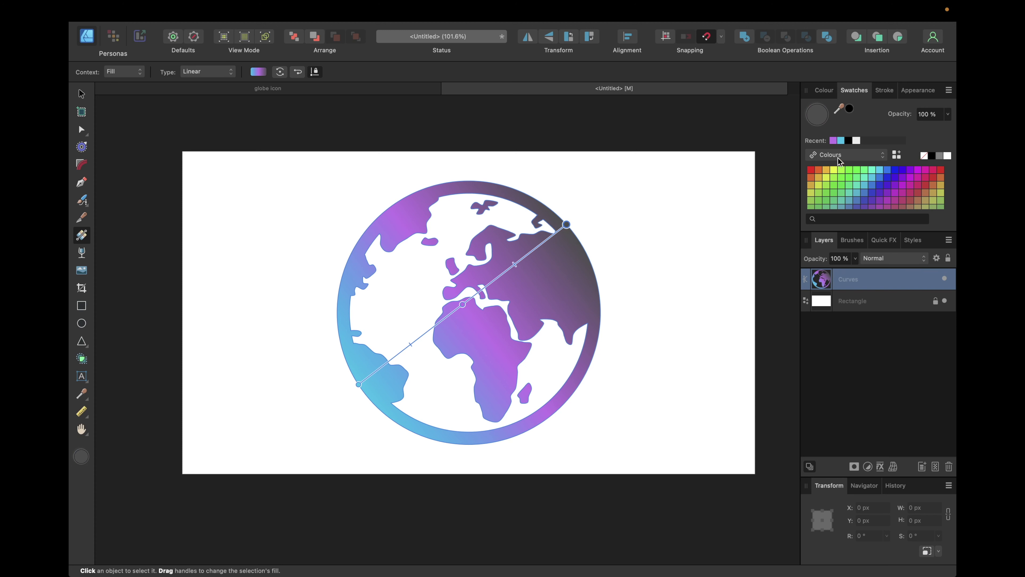
{"action": "left_click", "coordinate": [817, 118]}
{"action": "double_click", "coordinate": [362, 361]}
{"action": "key", "text": "super+v"}
{"action": "key", "text": "Return"}
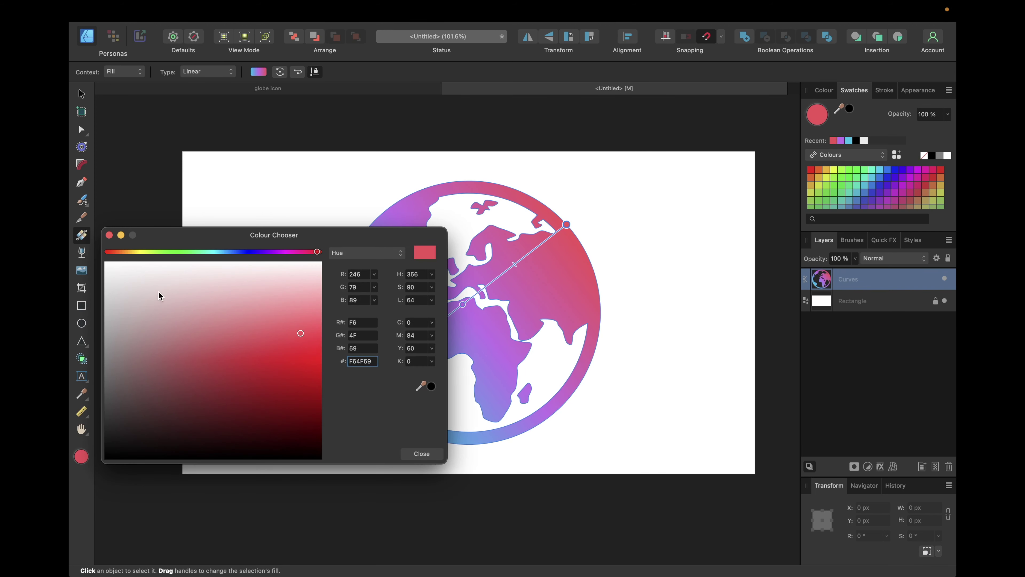
{"action": "left_click", "coordinate": [108, 234]}
{"action": "left_click", "coordinate": [151, 116]}
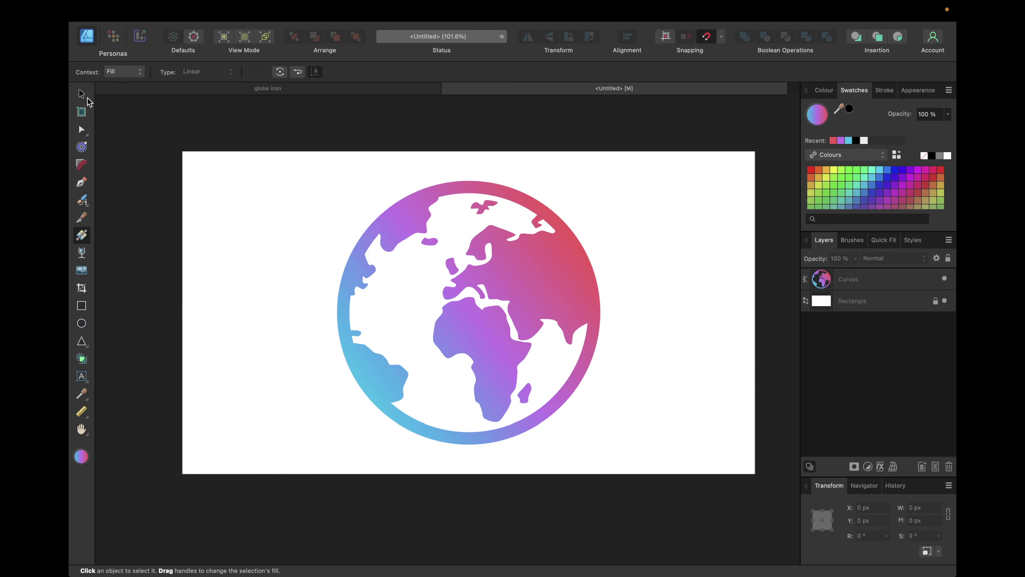
- Add a Quick FX Outer Shadow to the globe with 30 px radius and 30 px offset
{"action": "left_click", "coordinate": [85, 96]}
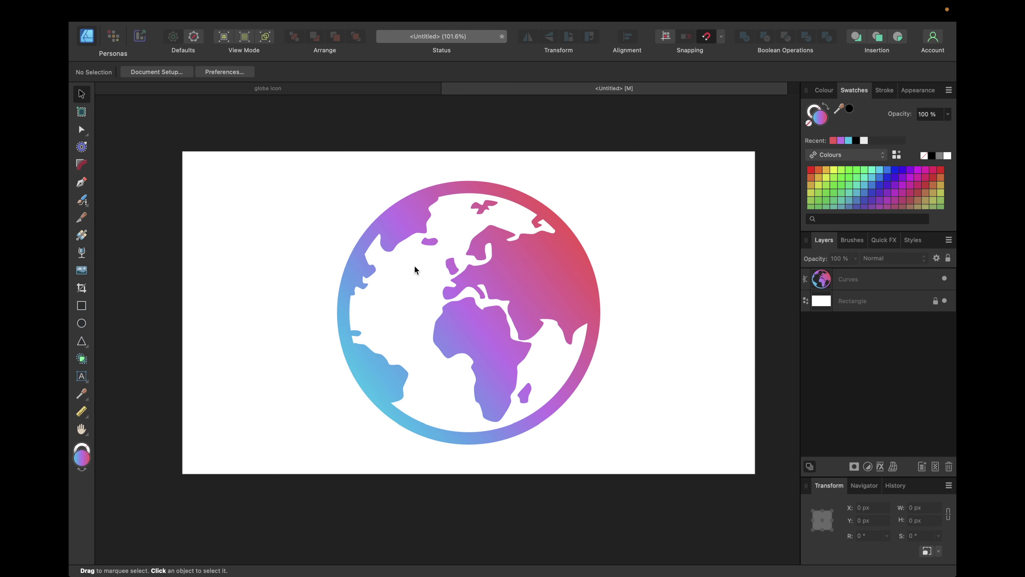
{"action": "left_click", "coordinate": [528, 284]}
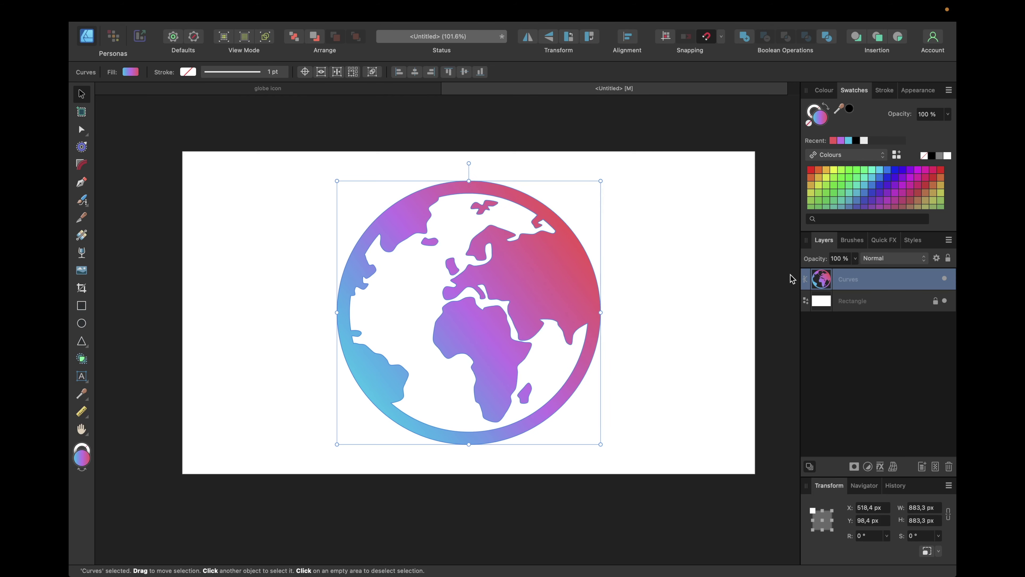
{"action": "left_click", "coordinate": [881, 242]}
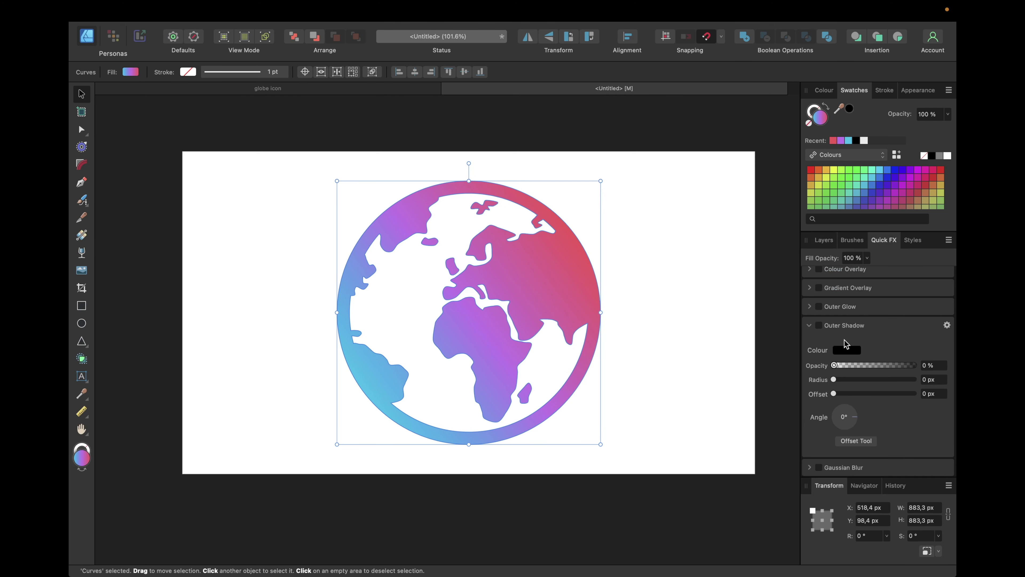
{"action": "left_click", "coordinate": [818, 325]}
{"action": "left_click", "coordinate": [925, 379]}
{"action": "key", "text": "Return"}
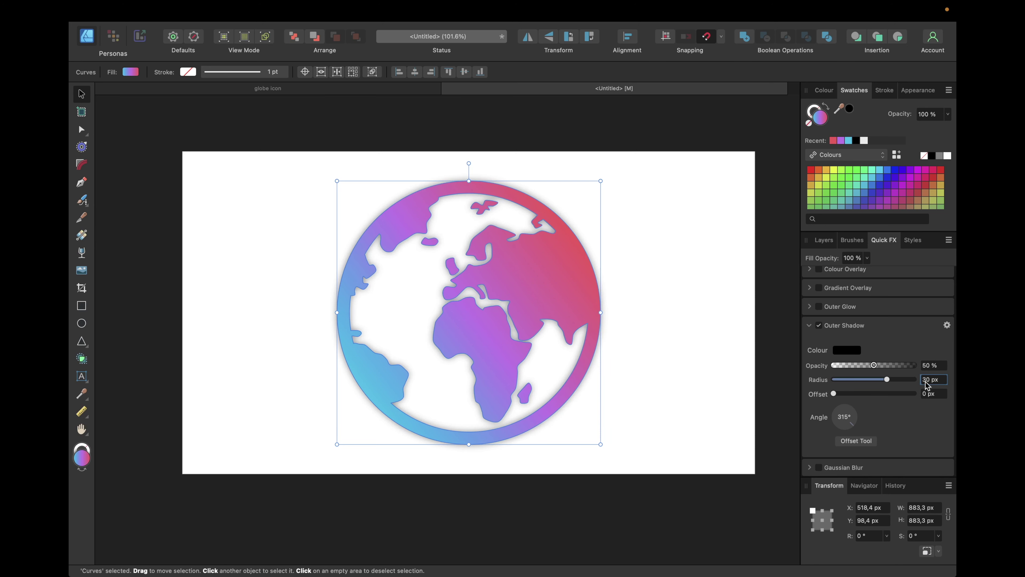
{"action": "type", "text": "50"}
{"action": "key", "text": "Return"}
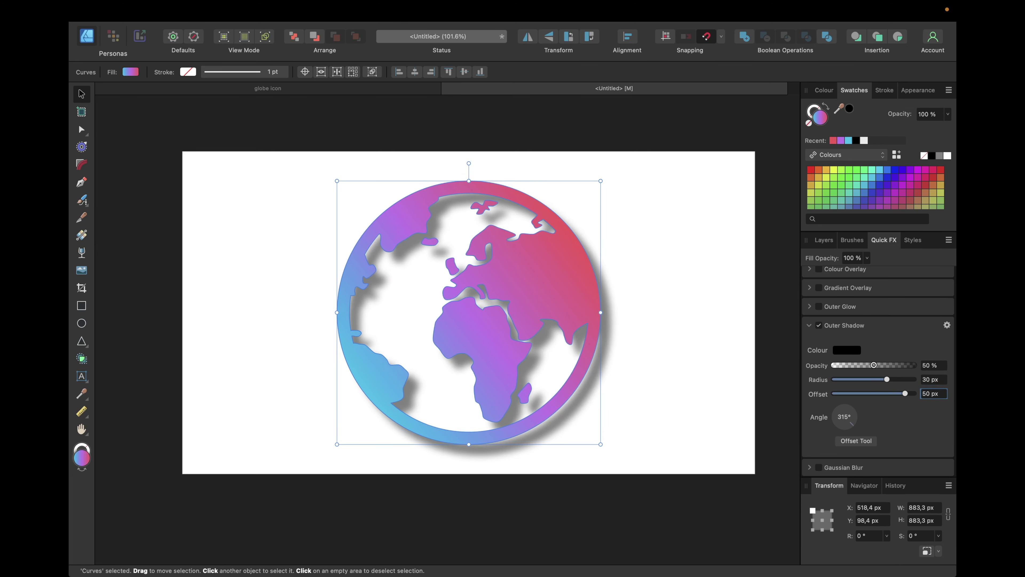
{"action": "left_click", "coordinate": [925, 395]}
{"action": "type", "text": "30"}
{"action": "key", "text": "Return"}
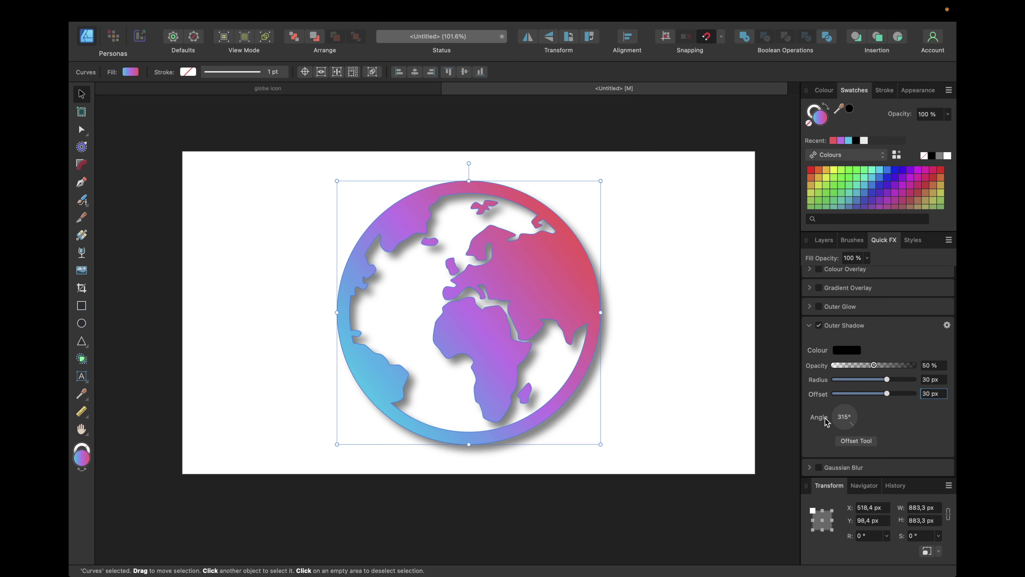
{"action": "left_click", "coordinate": [781, 296]}
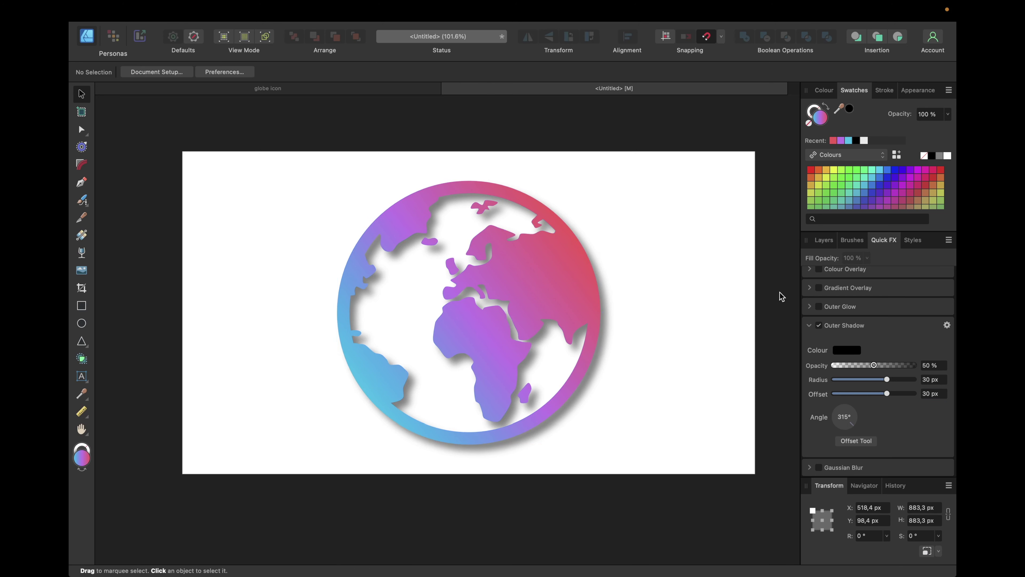
{"action": "scroll", "coordinate": [781, 296], "scroll_direction": "right", "scroll_amount": 2}
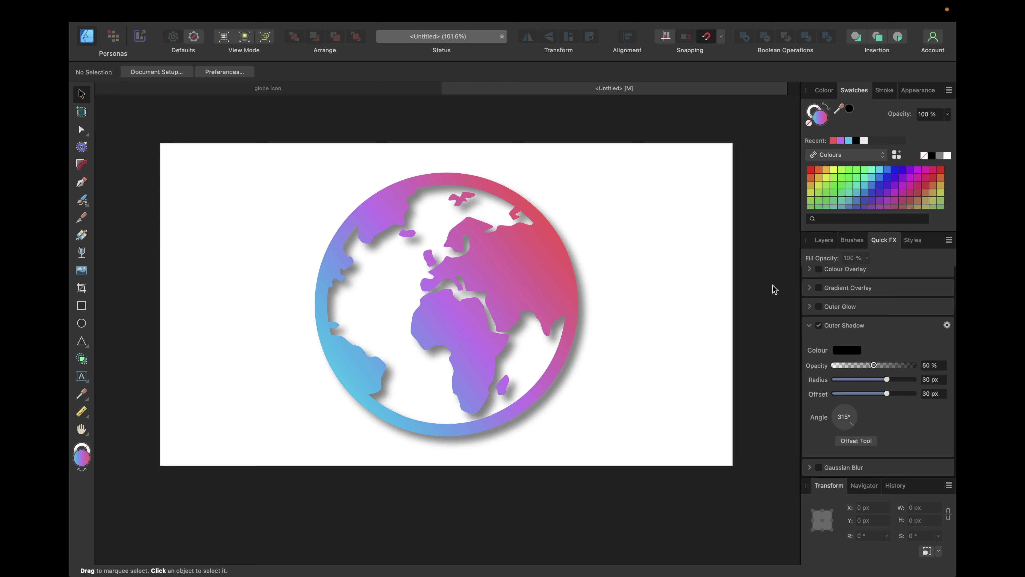